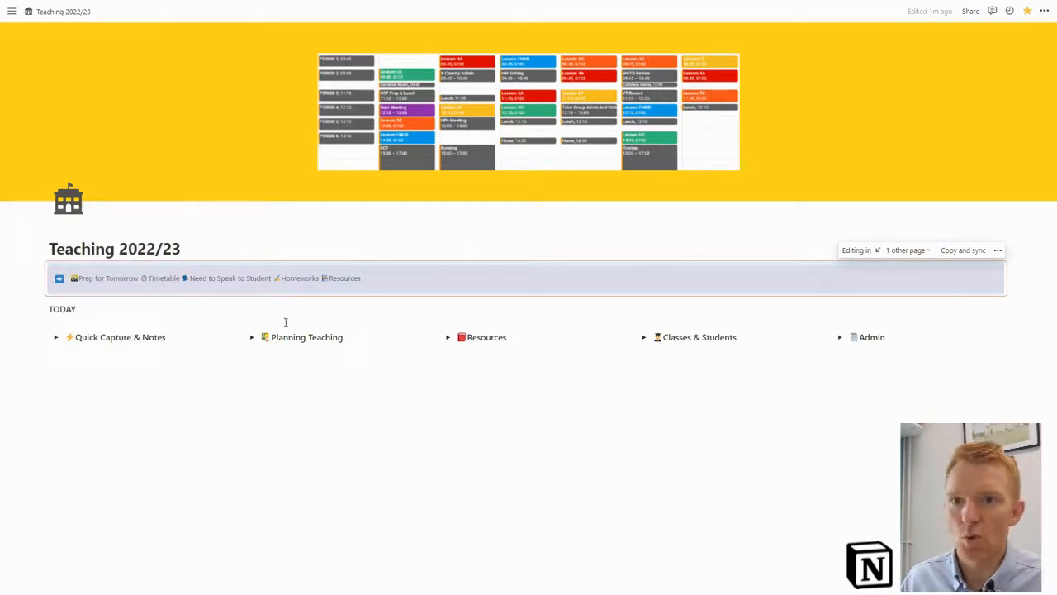
pyautogui.click(33, 309)
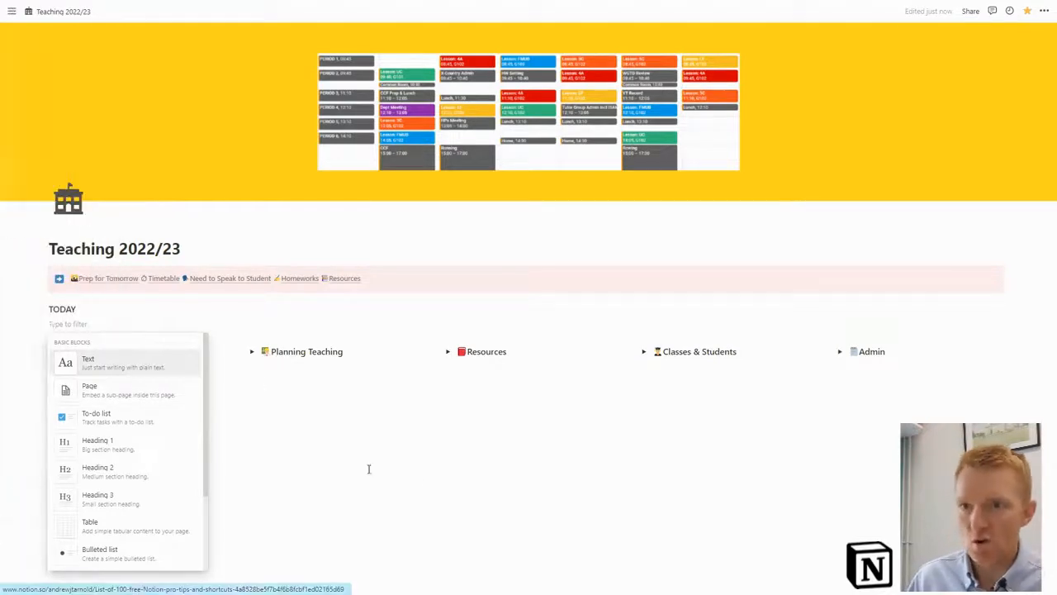
pyautogui.click(425, 480)
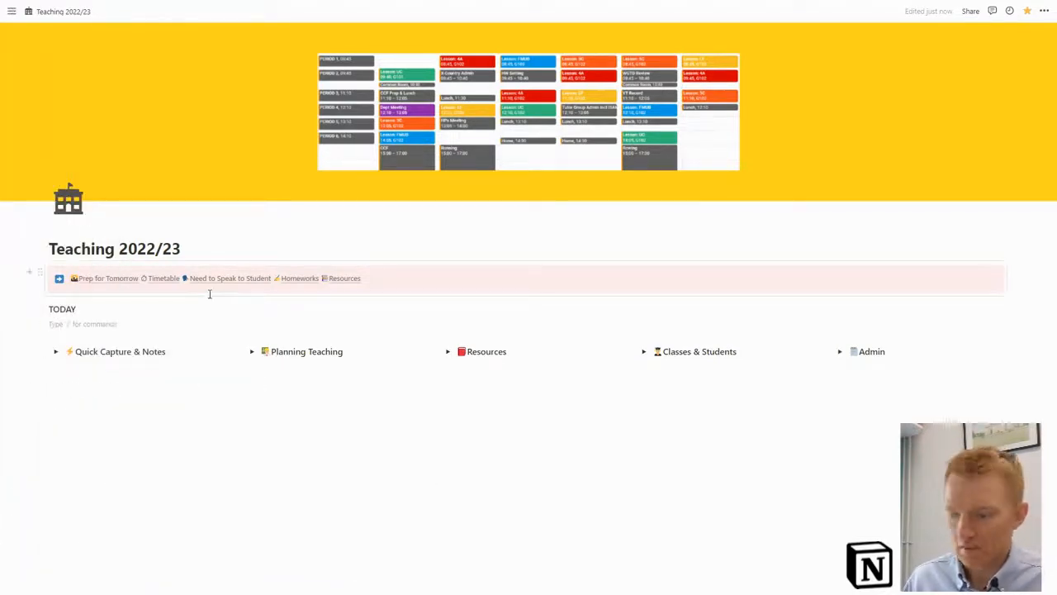
pyautogui.press('BackSpace')
# Step: Add a callout block in the empty space below the row of toggle headings
pyautogui.click(205, 393)
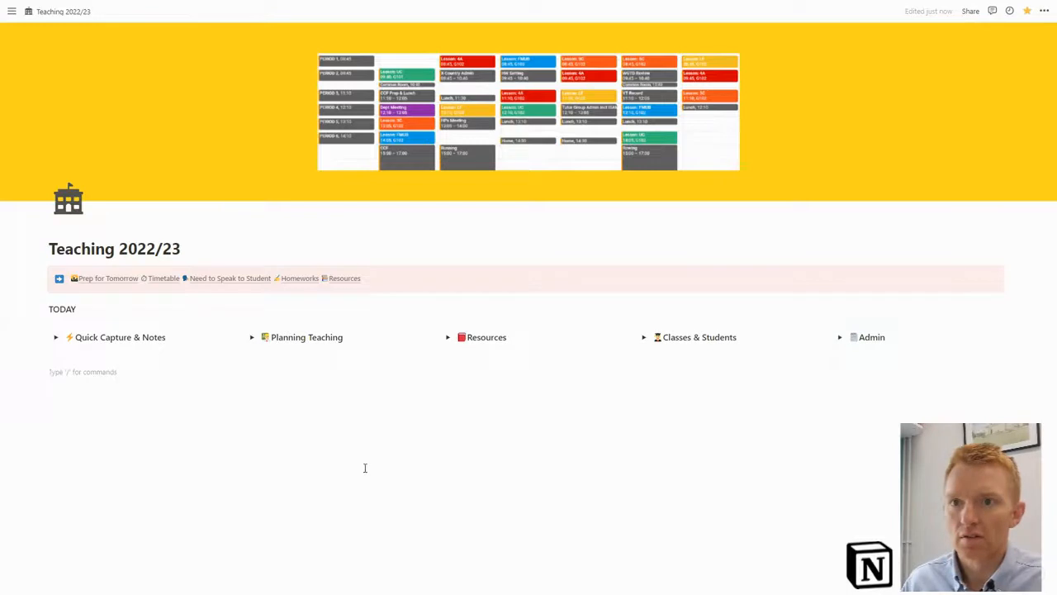
pyautogui.write('/callout')
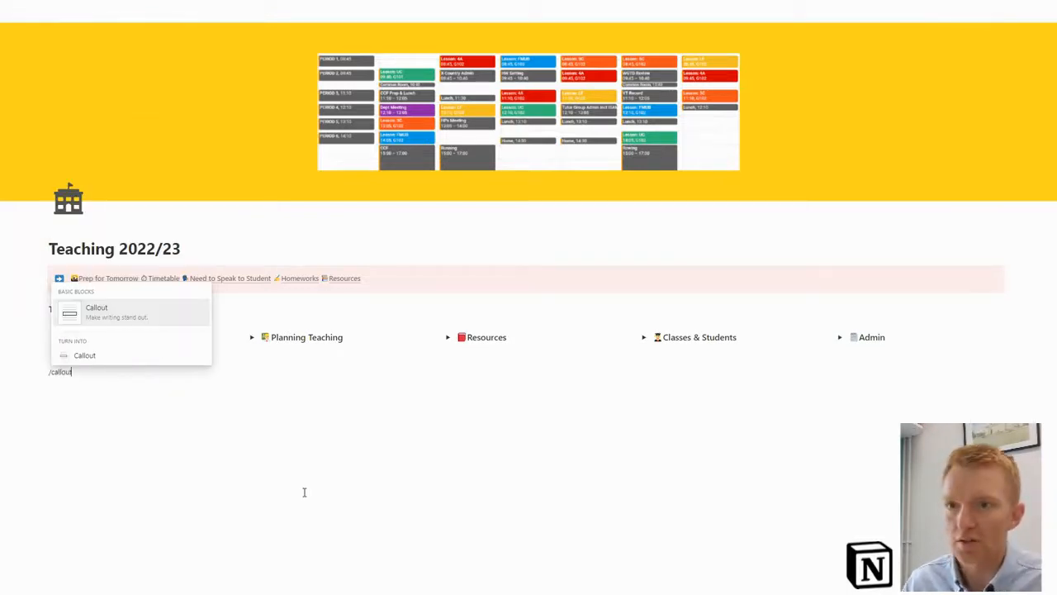
pyautogui.click(132, 317)
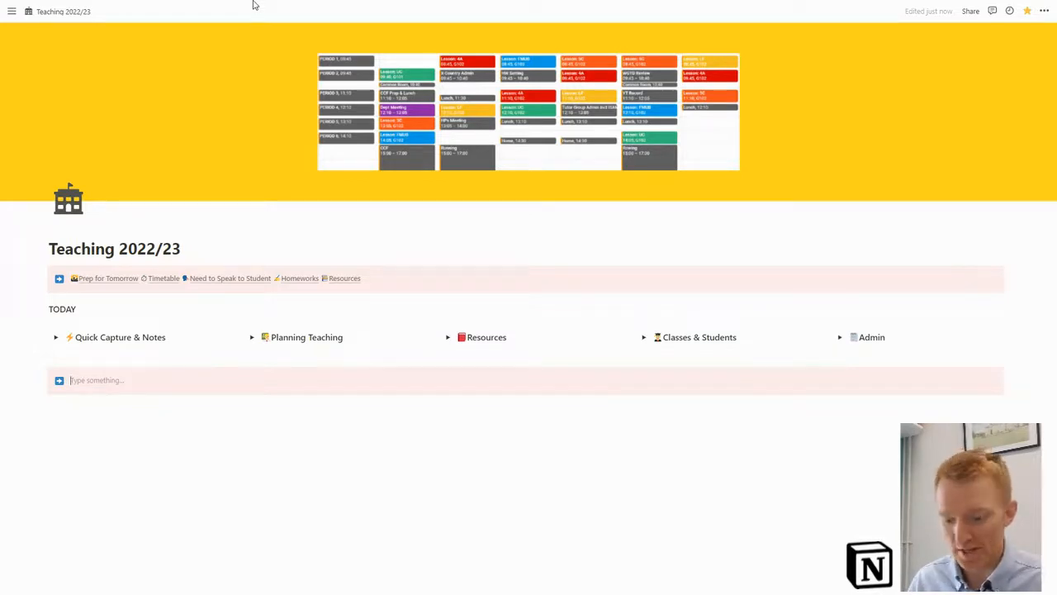
# Step: Insert the first emoji found for "sunset" in the new callout, followed by the text "Prep for Tomorrow"
pyautogui.write('/')
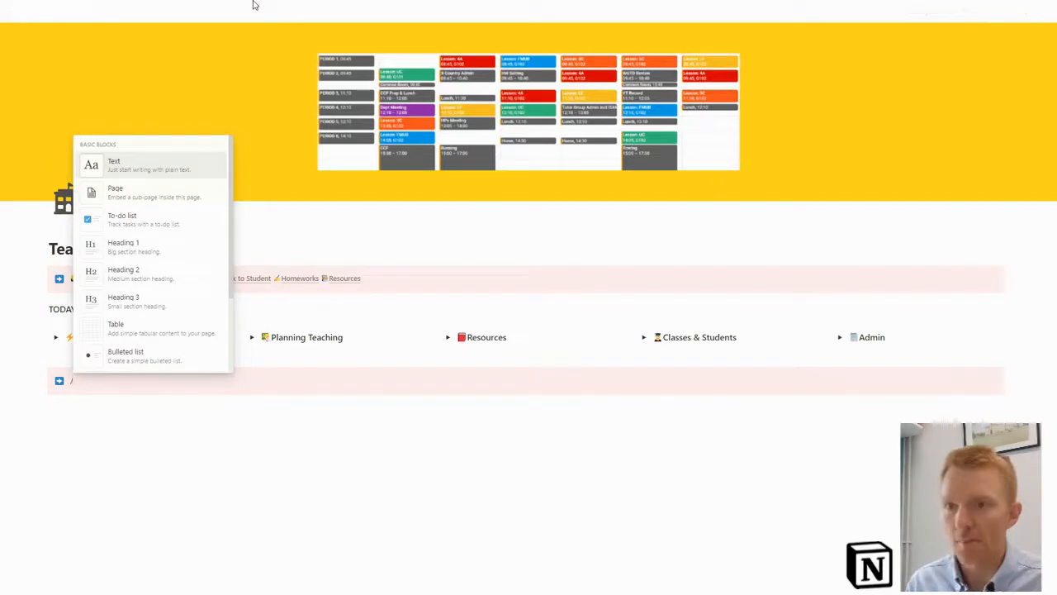
pyautogui.write('emoji')
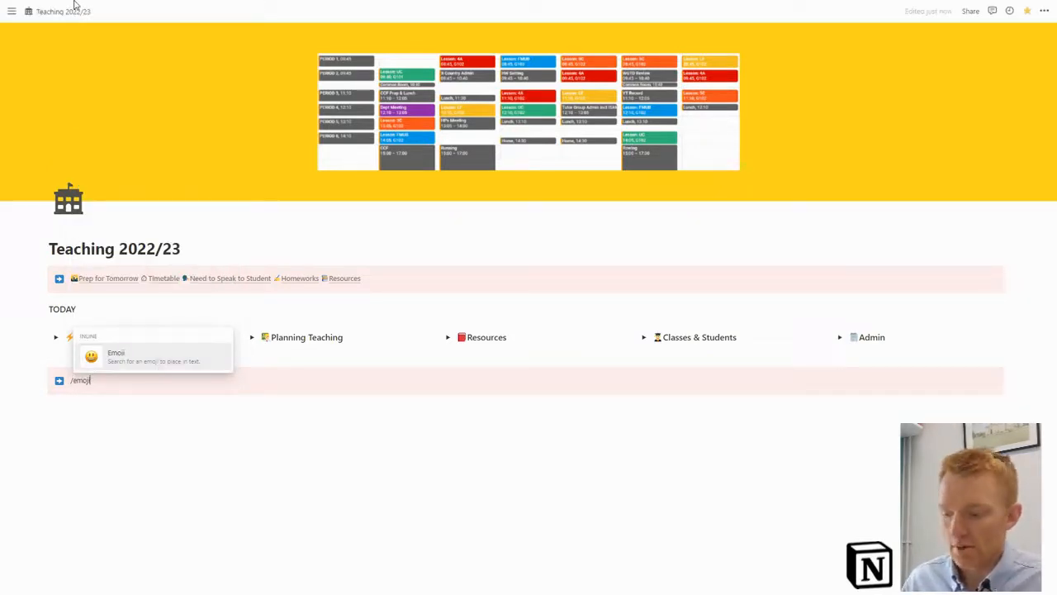
pyautogui.press('Return')
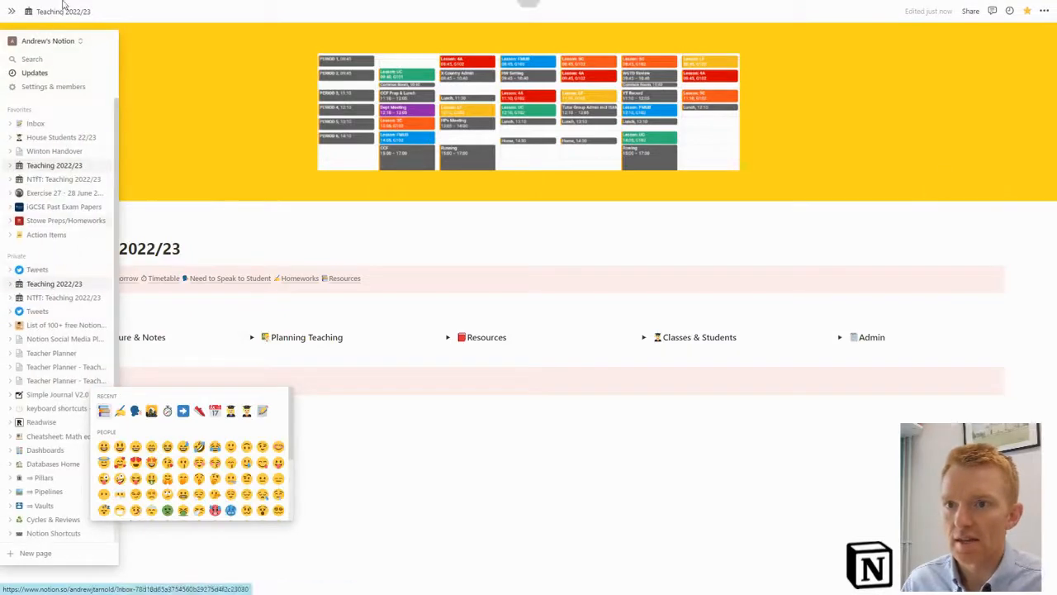
pyautogui.write('sunset')
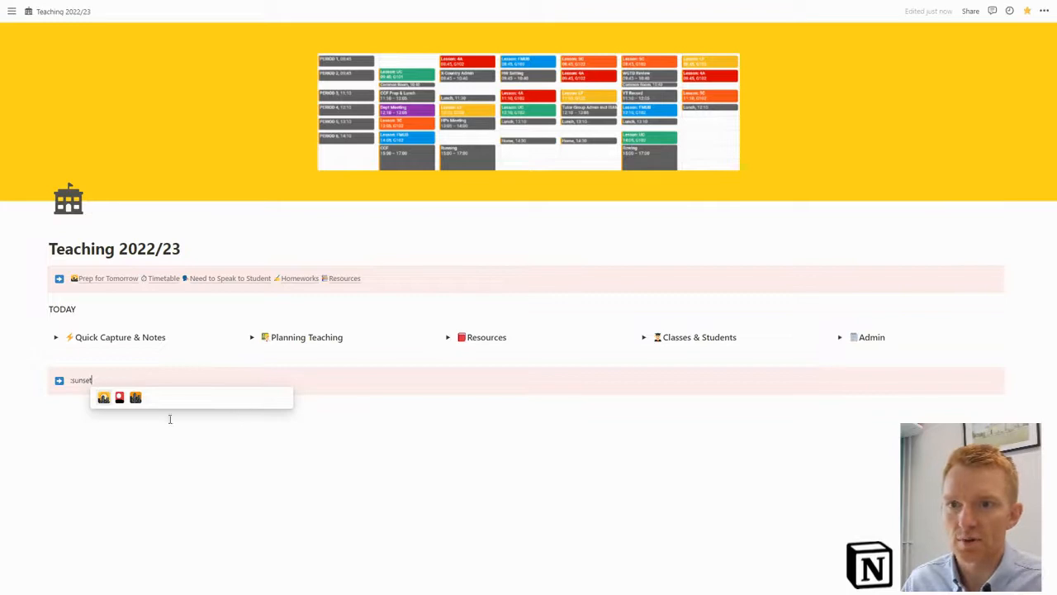
pyautogui.click(104, 399)
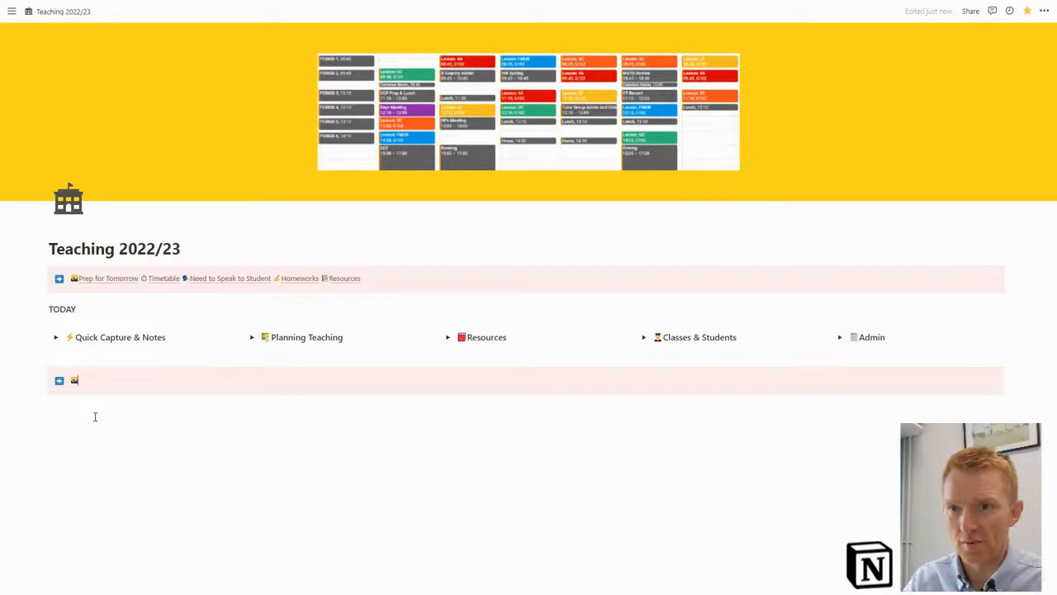
pyautogui.write('Prep for Tomorrow')
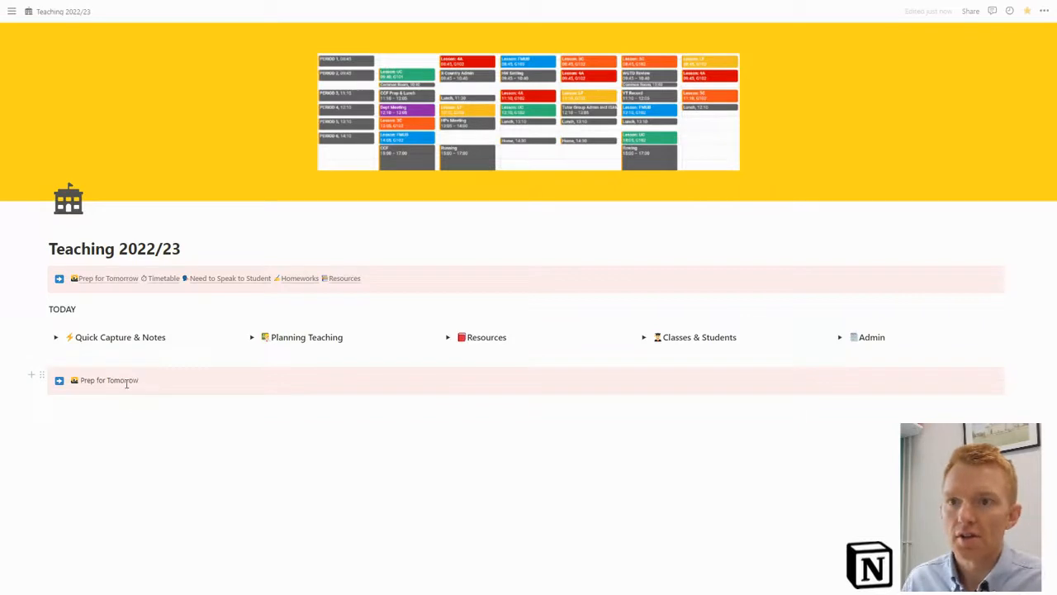
pyautogui.moveTo(139, 380); pyautogui.dragTo(81, 380)
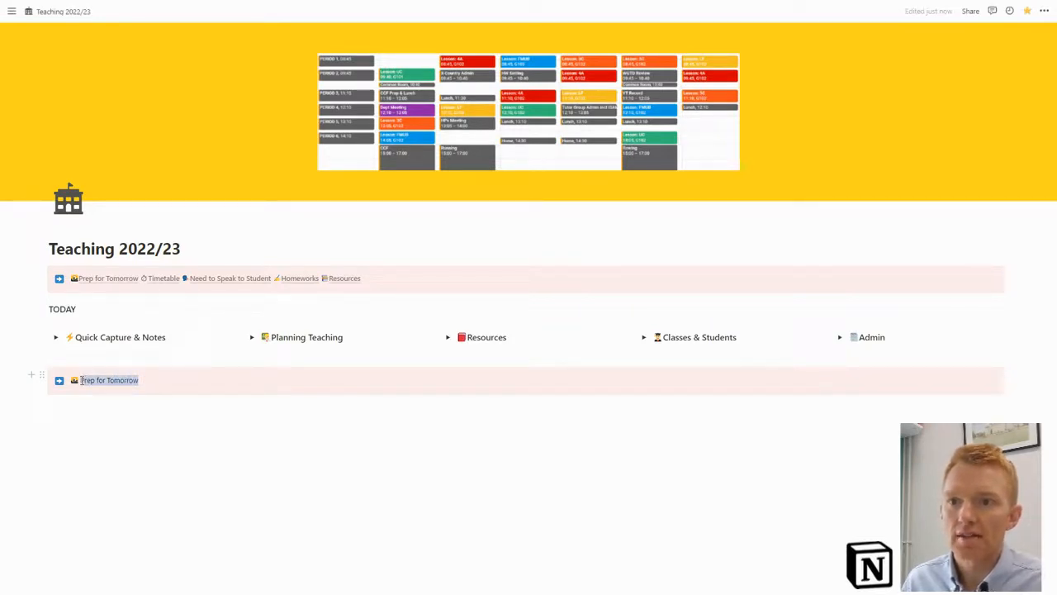
pyautogui.click(251, 337)
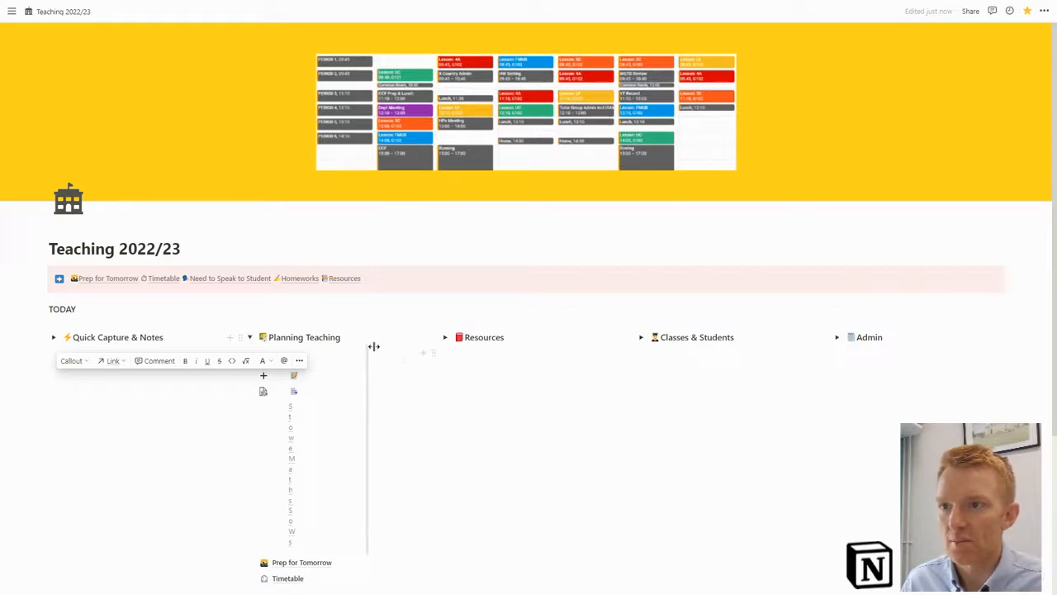
pyautogui.moveTo(373, 347); pyautogui.dragTo(422, 349)
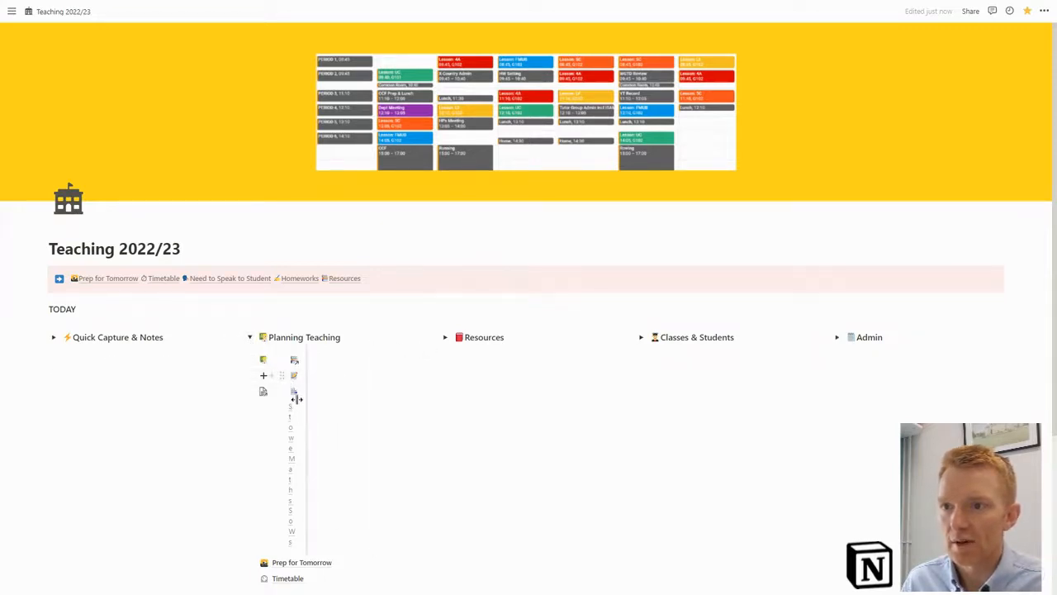
pyautogui.scroll(-2, 288, 437)
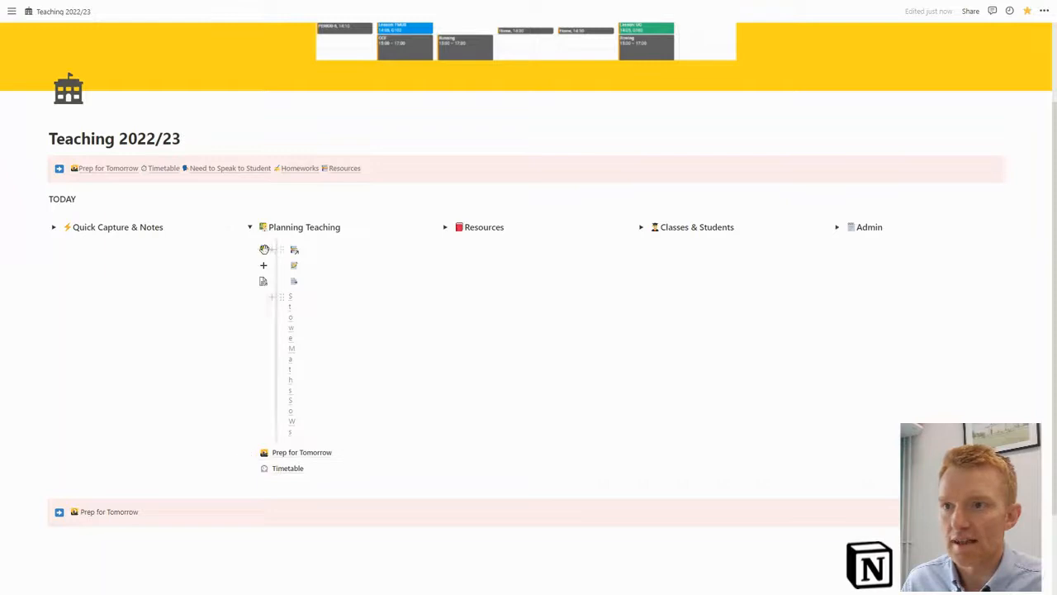
pyautogui.click(250, 226)
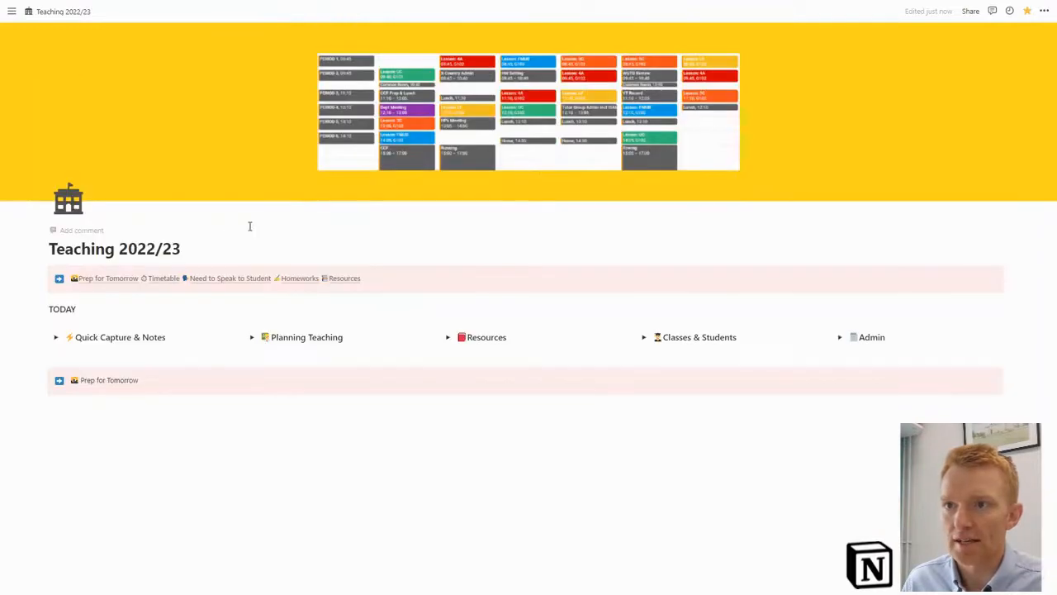
# Step: Copy the link of the Prep for Tomorrow page inside the Planning Teaching toggle, and collapse the toggle again
pyautogui.click(254, 338)
pyautogui.scroll(-1, 267, 437)
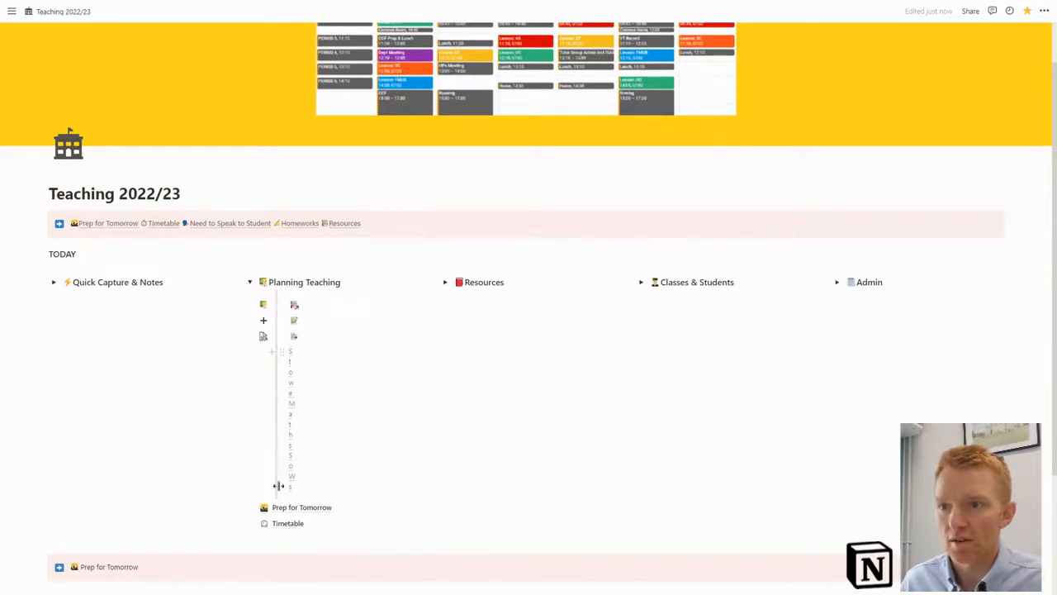
pyautogui.click(252, 506)
pyautogui.click(189, 482)
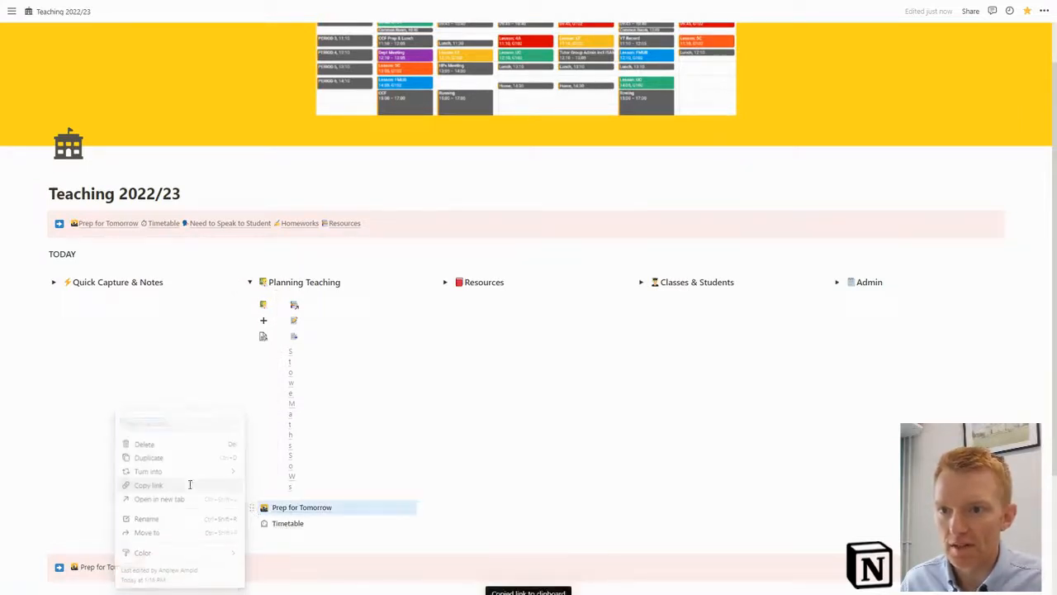
pyautogui.click(249, 284)
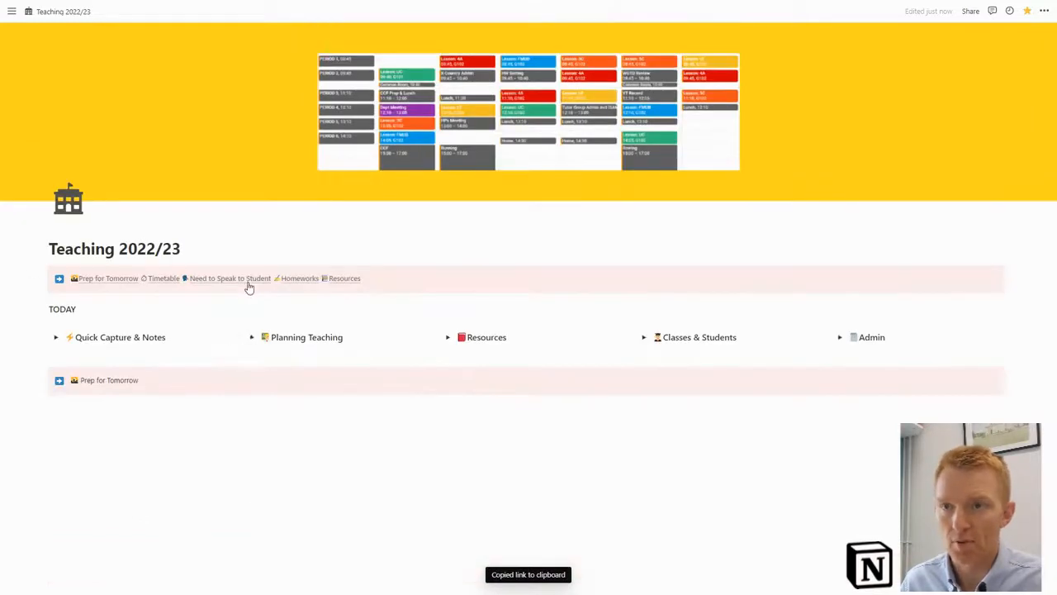
# Step: Link the "Prep for Tomorrow" text in the new callout to the Prep for Tomorrow page using the copied link
pyautogui.moveTo(149, 389); pyautogui.dragTo(81, 381)
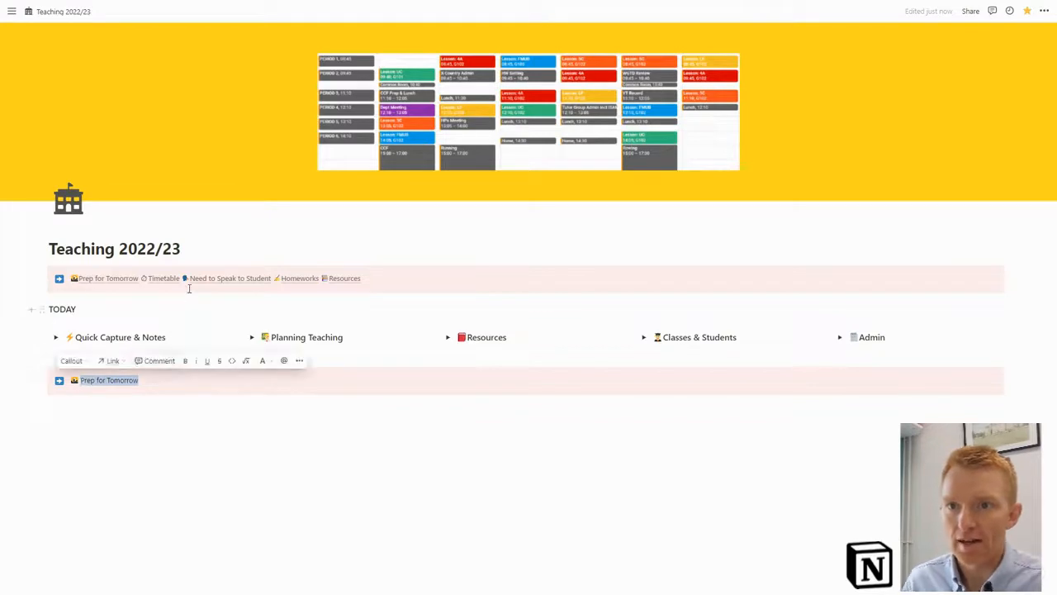
pyautogui.hotkey('ctrl', 'k')
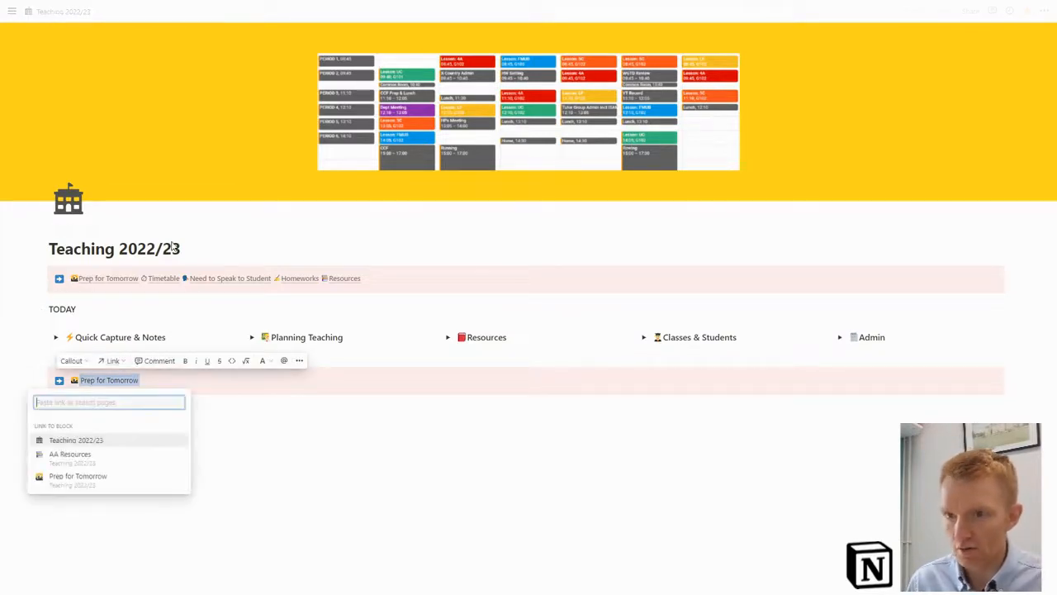
pyautogui.hotkey('ctrl', 'v')
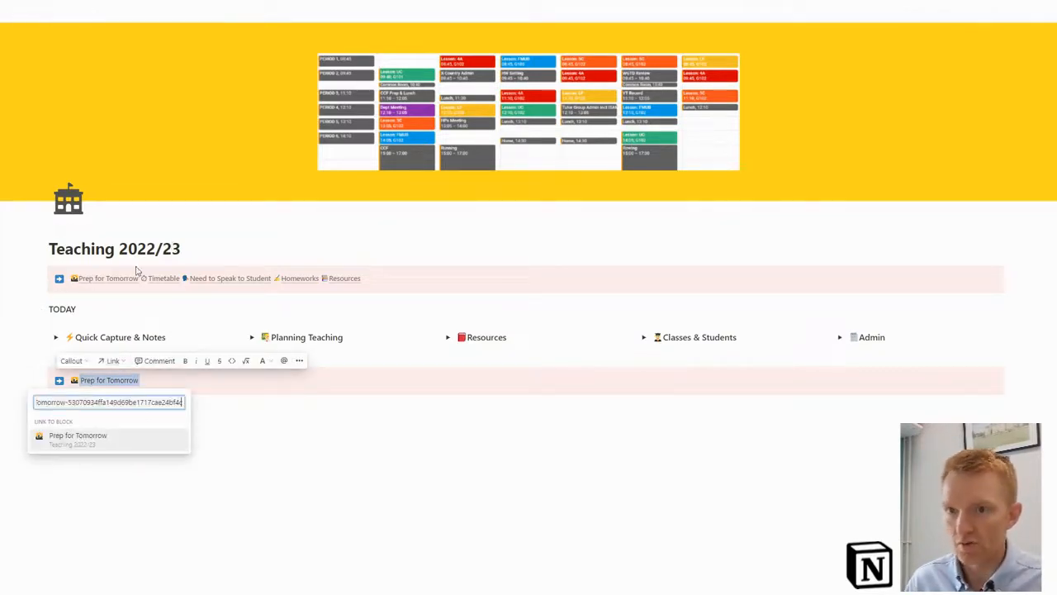
pyautogui.click(77, 440)
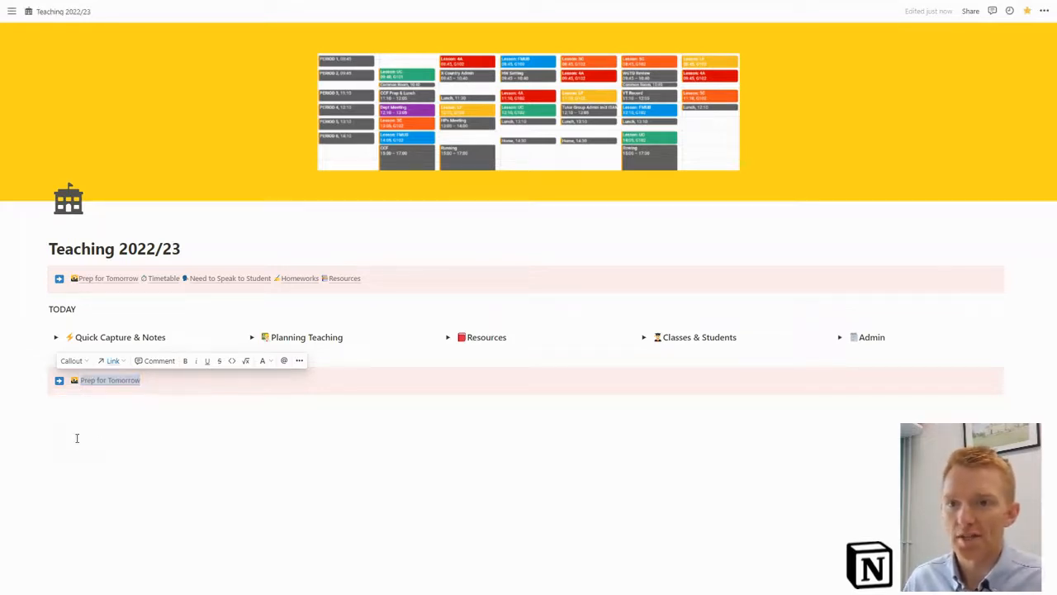
pyautogui.click(144, 412)
# Step: Add a stopwatch emoji, found by searching "time", and the text "Timetable" after the Prep for Tomorrow link in the callout
pyautogui.click(172, 373)
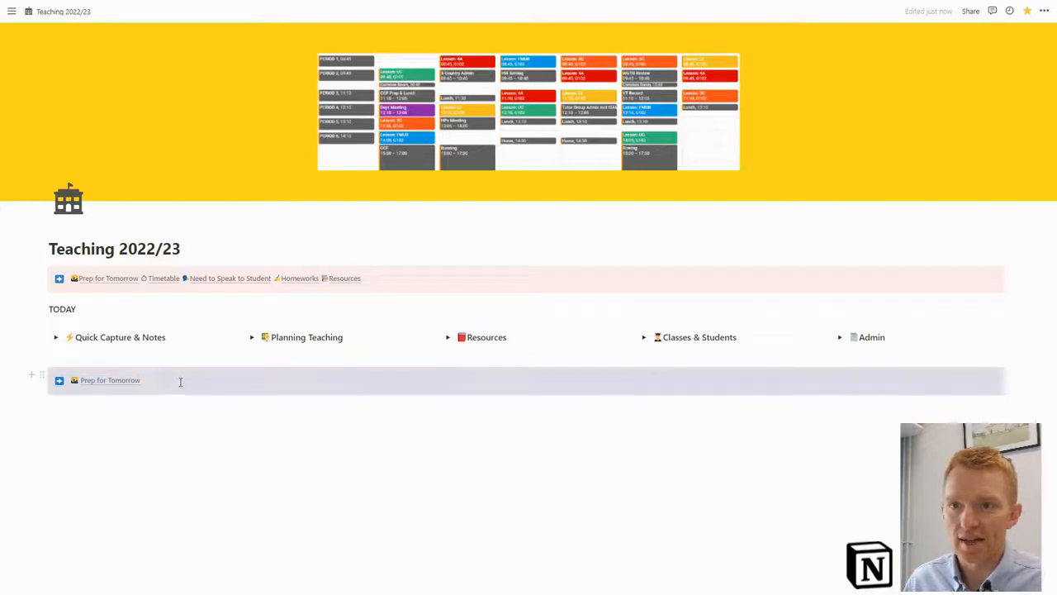
pyautogui.write('/em')
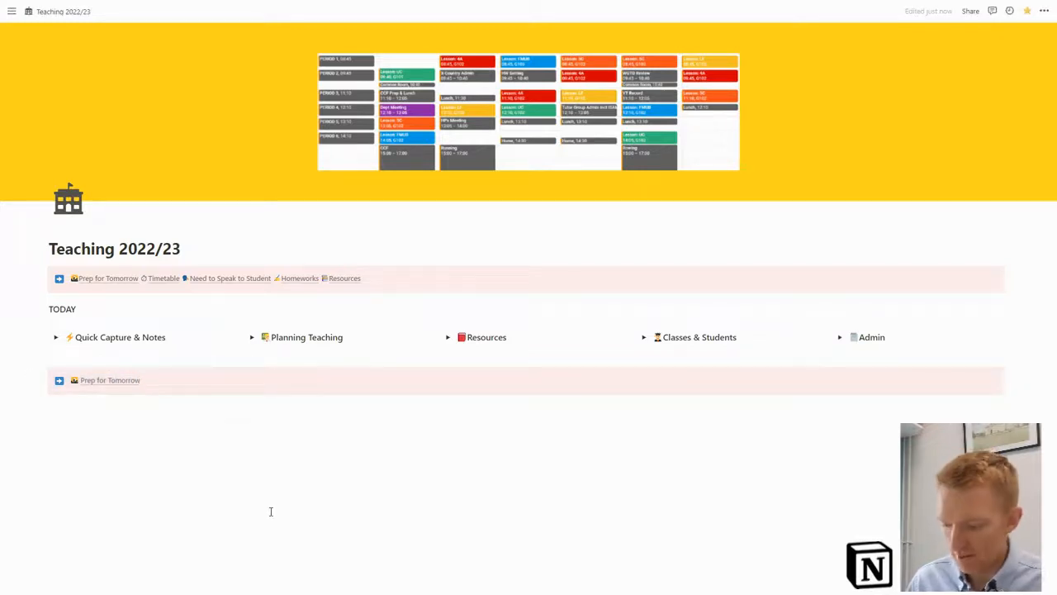
pyautogui.write('oji')
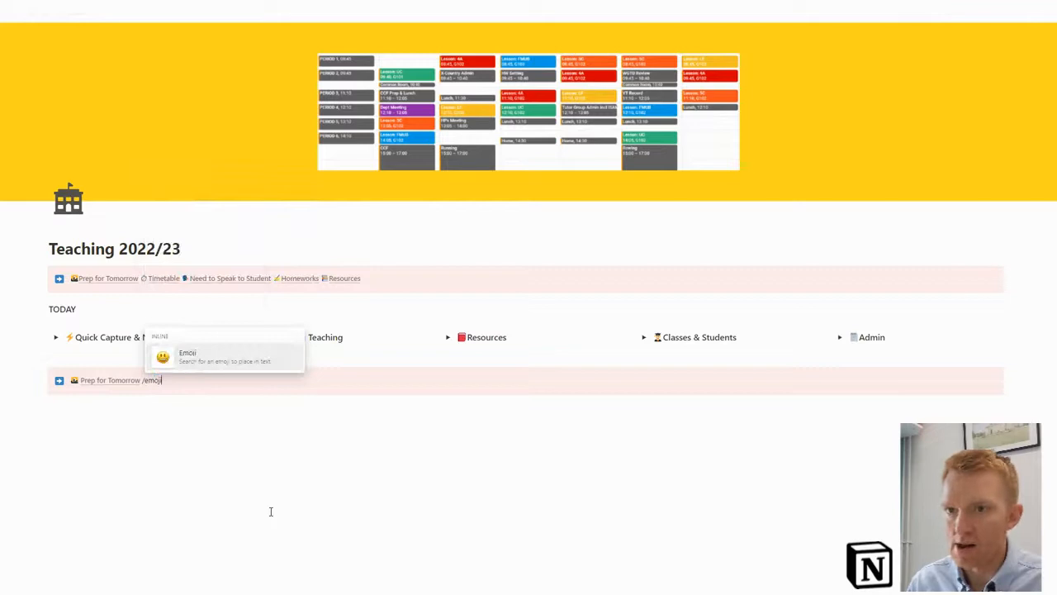
pyautogui.press('Return')
pyautogui.write('time')
pyautogui.click(175, 398)
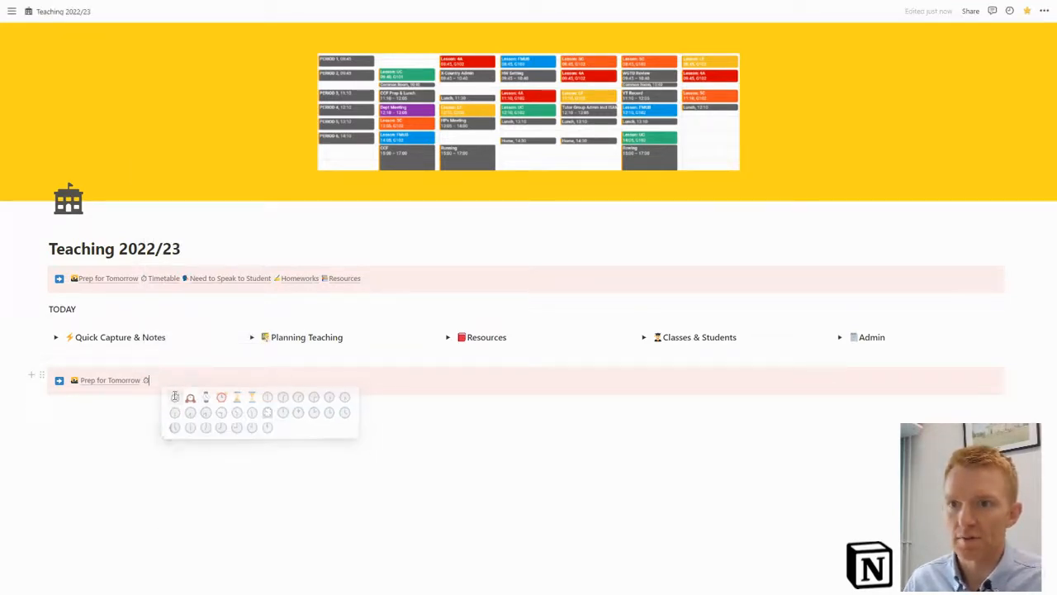
pyautogui.write('Timetable')
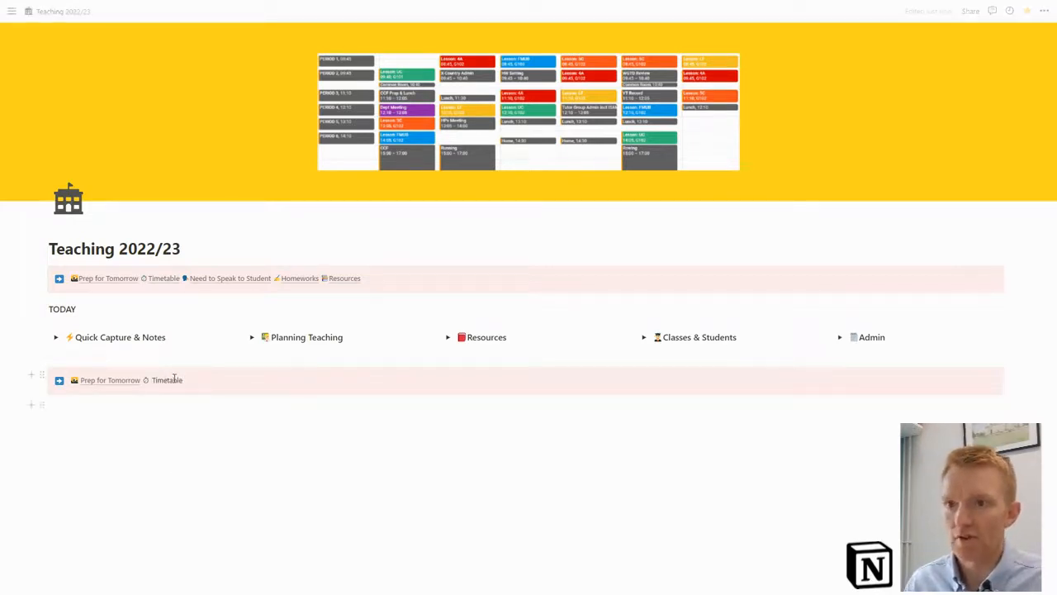
# Step: Copy the link of the Timetable database inside the Planning Teaching toggle, and collapse the toggle again
pyautogui.click(251, 337)
pyautogui.scroll(-3, 314, 405)
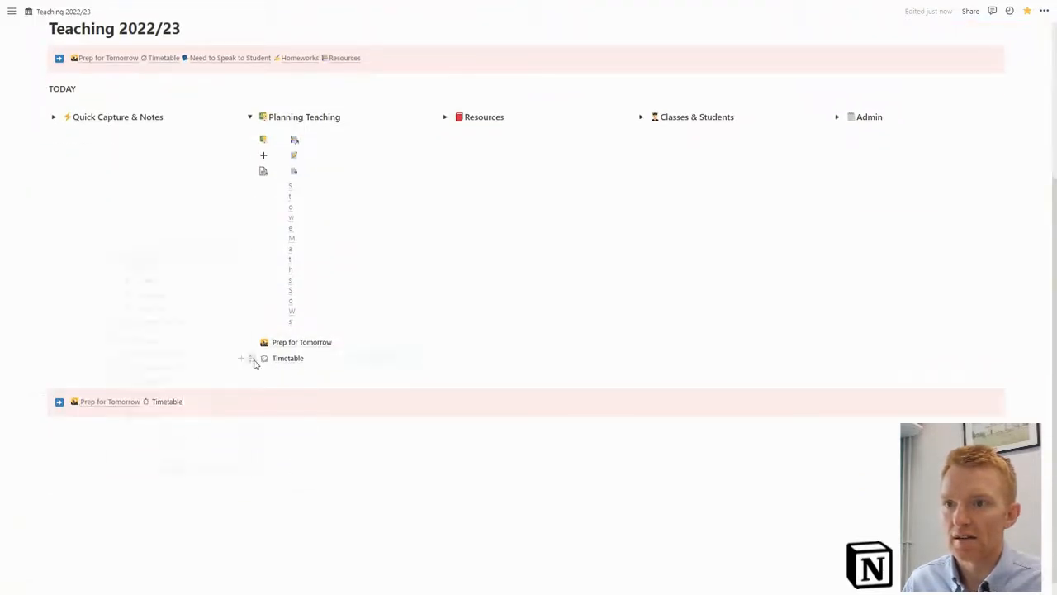
pyautogui.click(251, 358)
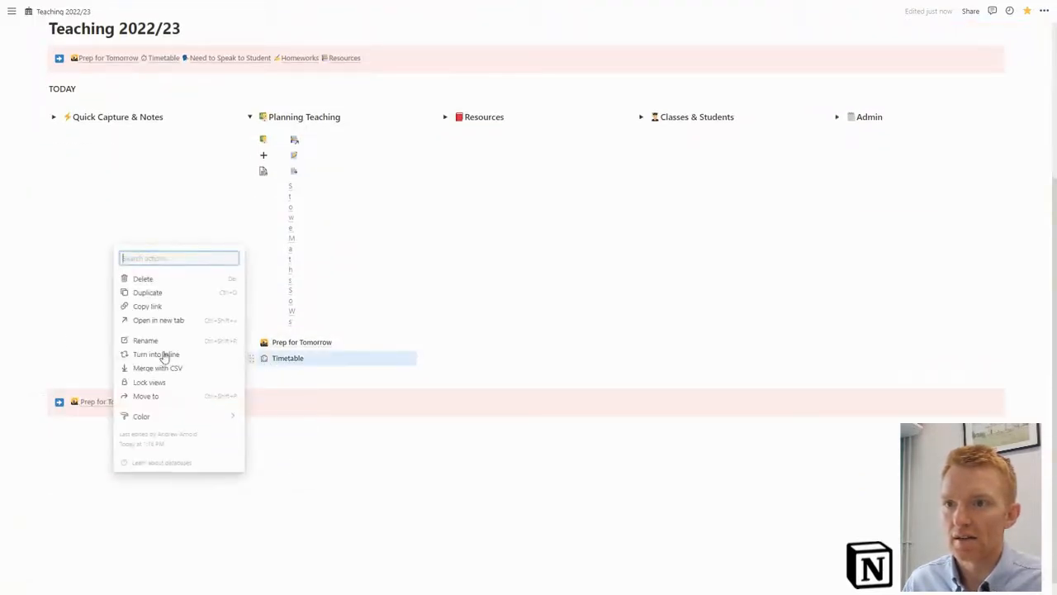
pyautogui.click(142, 306)
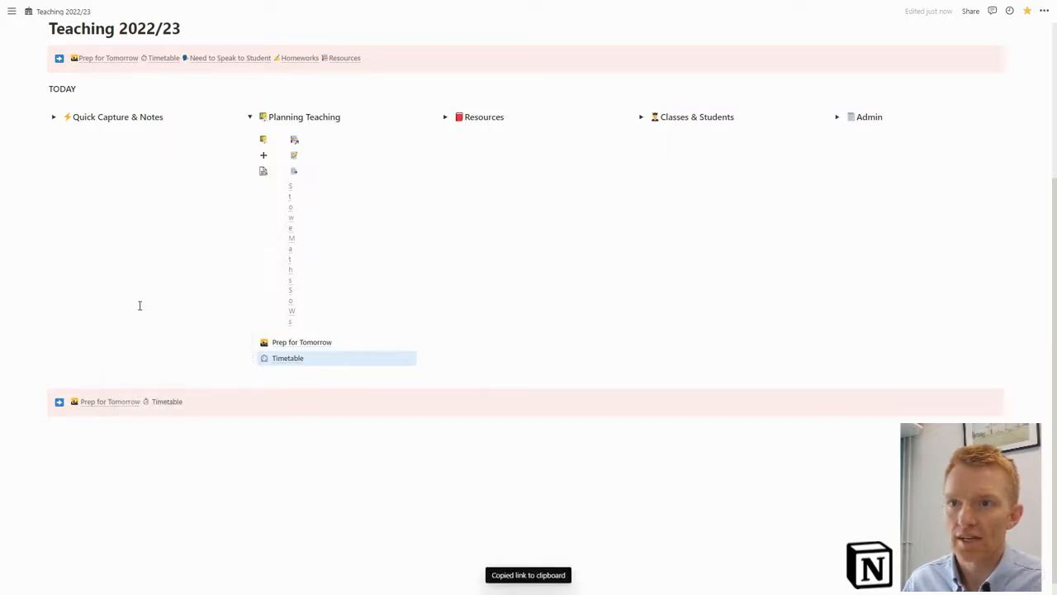
pyautogui.click(249, 116)
# Step: Link the "Timetable" text in the new callout to the Timetable database using the copied link
pyautogui.moveTo(192, 381); pyautogui.dragTo(150, 381)
pyautogui.hotkey('ctrl', 'k')
pyautogui.hotkey('ctrl', 'v')
pyautogui.click(138, 446)
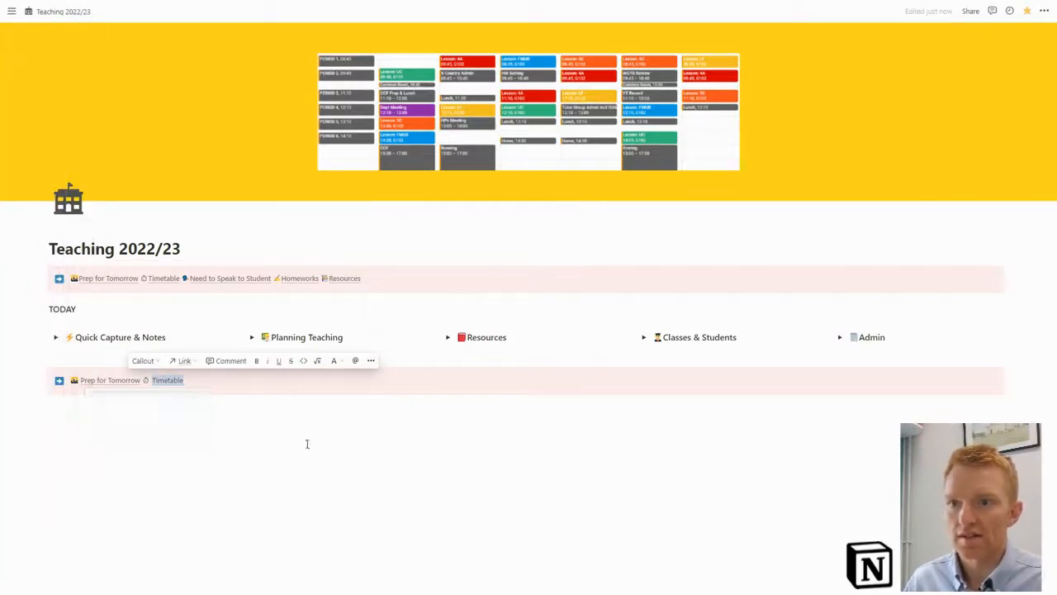
pyautogui.click(307, 443)
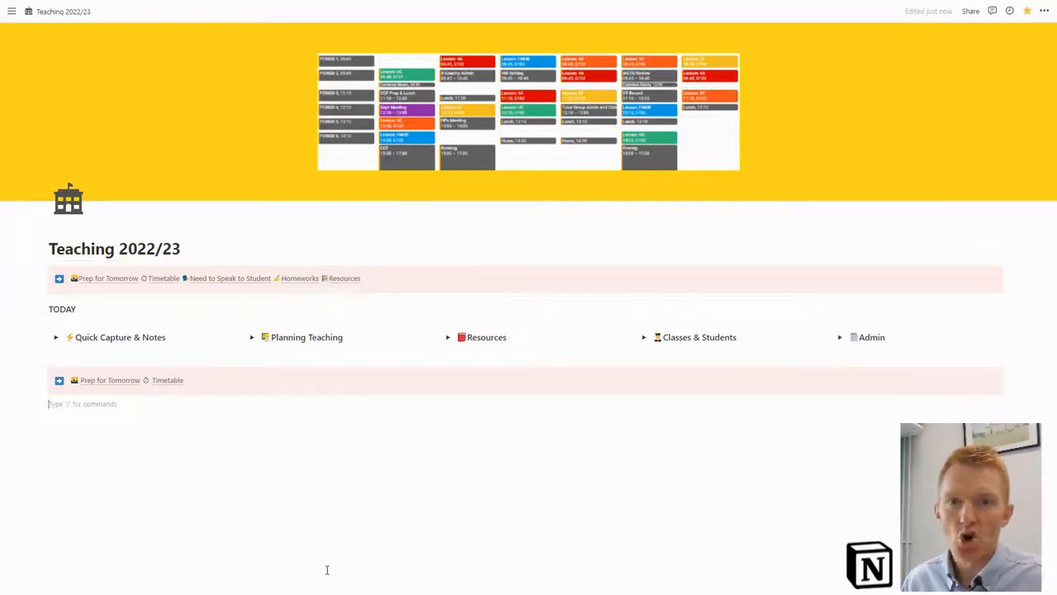
# Step: Copy the block link of the new callout containing the Prep for Tomorrow and Timetable links
pyautogui.click(43, 377)
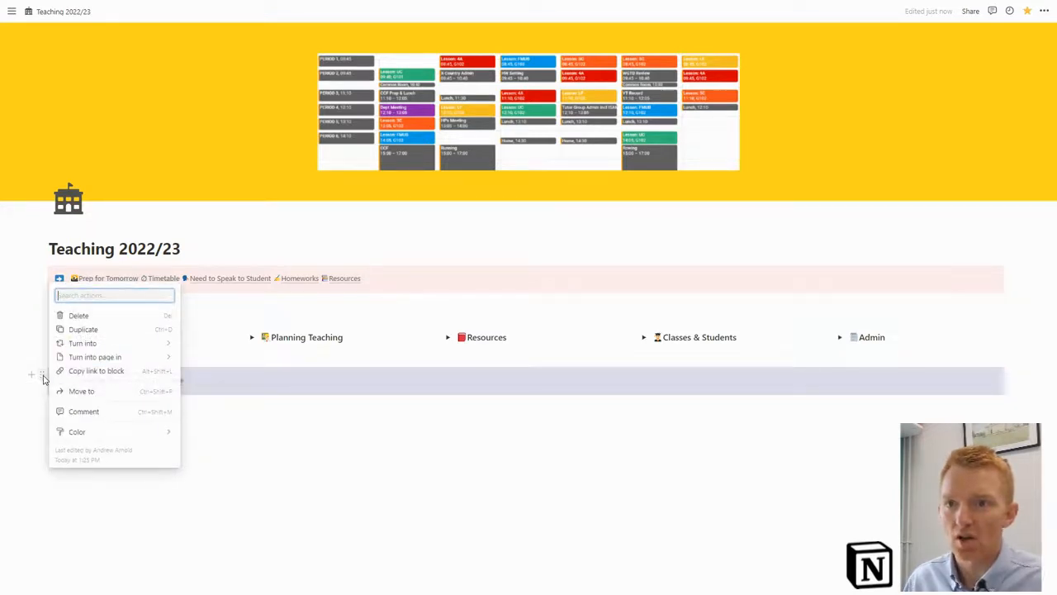
pyautogui.click(96, 371)
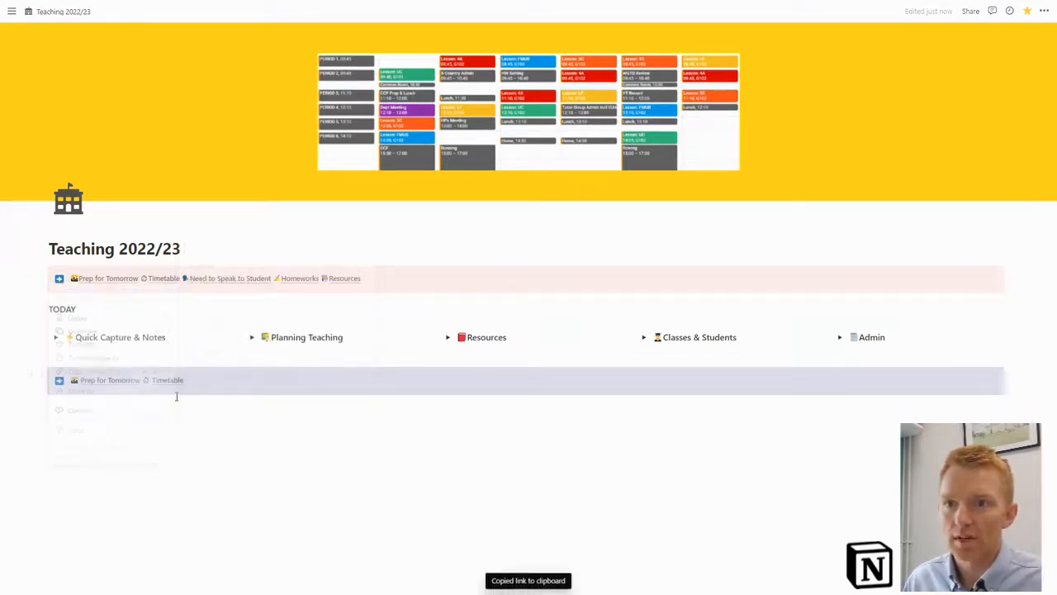
# Step: Test the Timetable and Prep for Tomorrow links in the original navigation callout, returning to the Teaching 2022/23 page after each
pyautogui.click(163, 279)
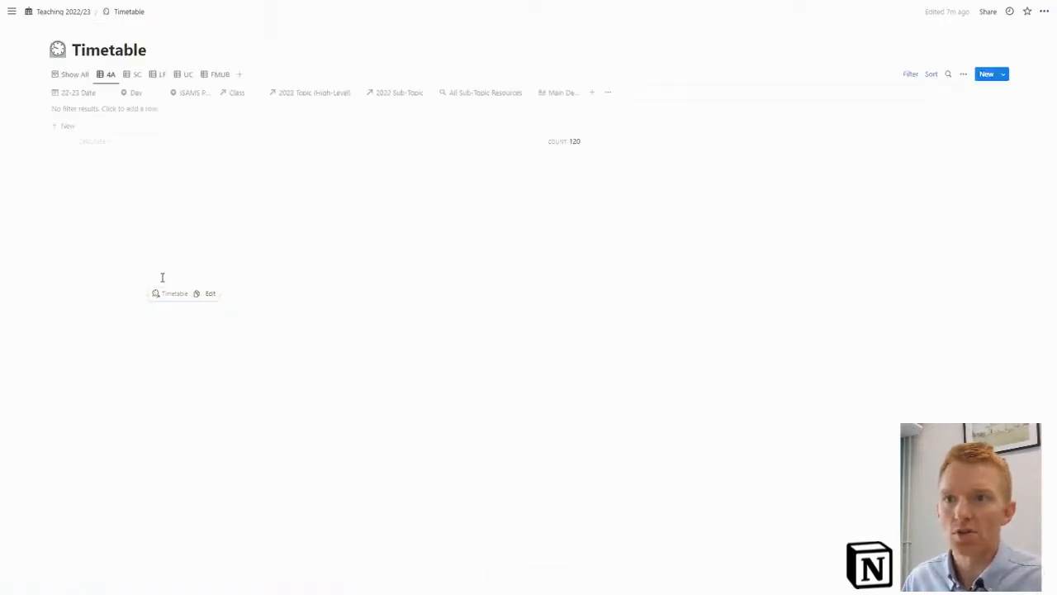
pyautogui.click(45, 15)
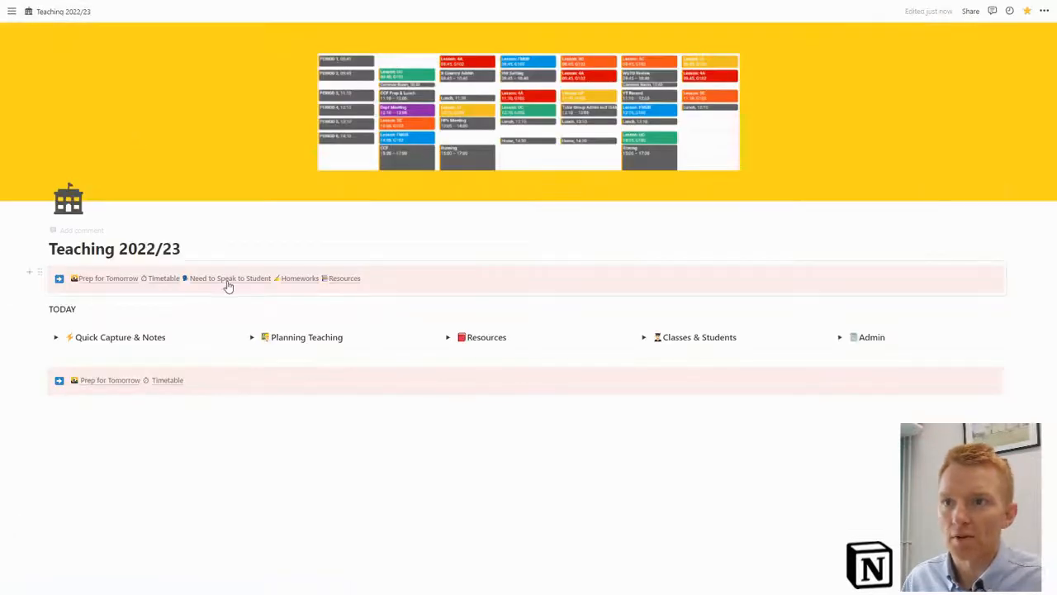
pyautogui.click(111, 280)
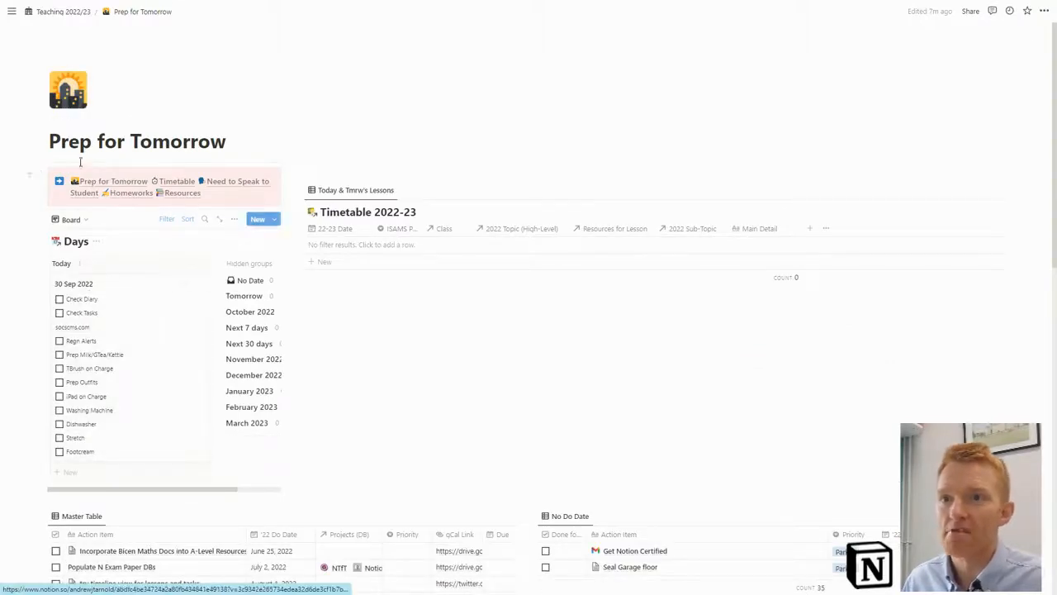
pyautogui.click(62, 11)
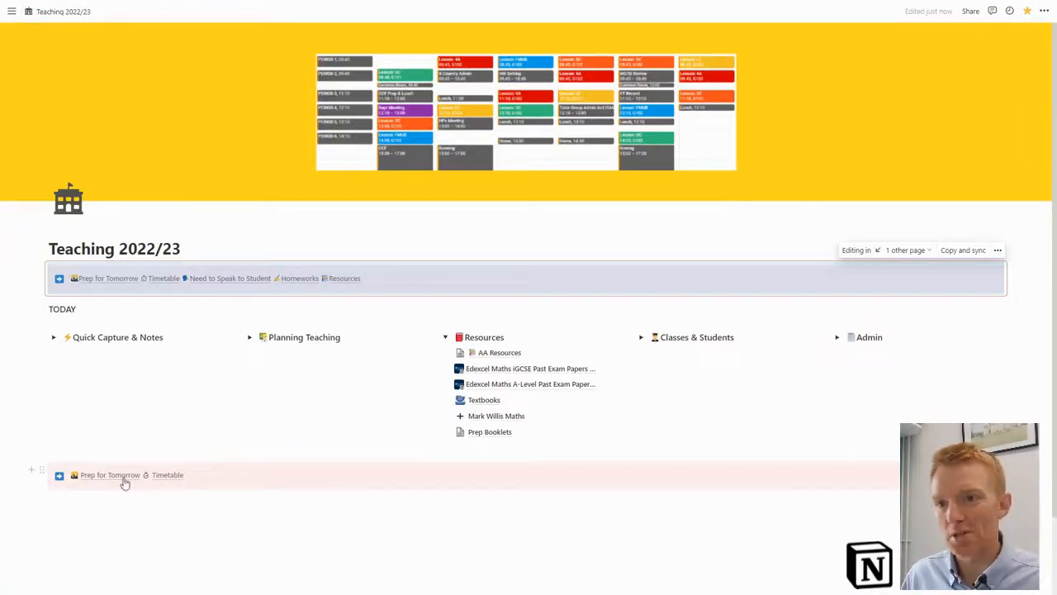
# Step: Copy the block link of the new callout with Prep for Tomorrow and Timetable, and open the AA Resources page
pyautogui.click(44, 471)
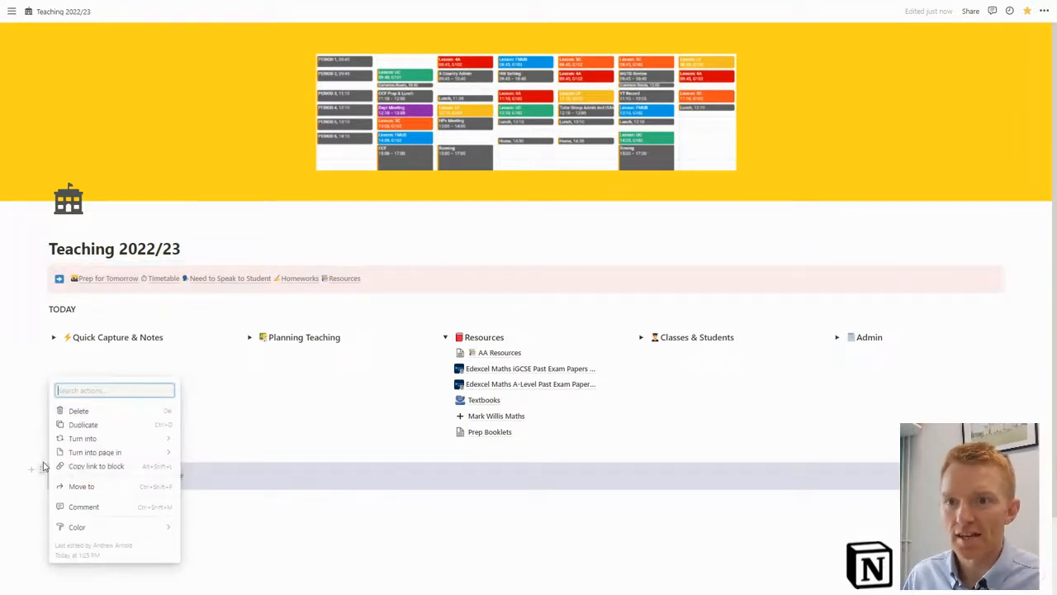
pyautogui.click(88, 467)
pyautogui.click(486, 354)
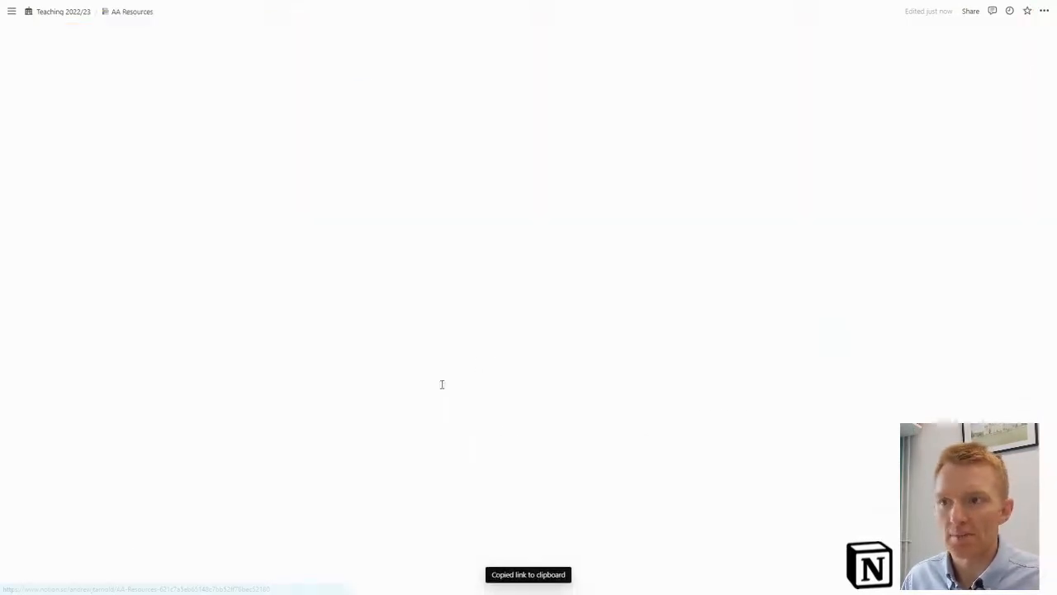
# Step: Turn on full width for the AA Resources page
pyautogui.click(1044, 12)
pyautogui.click(1037, 97)
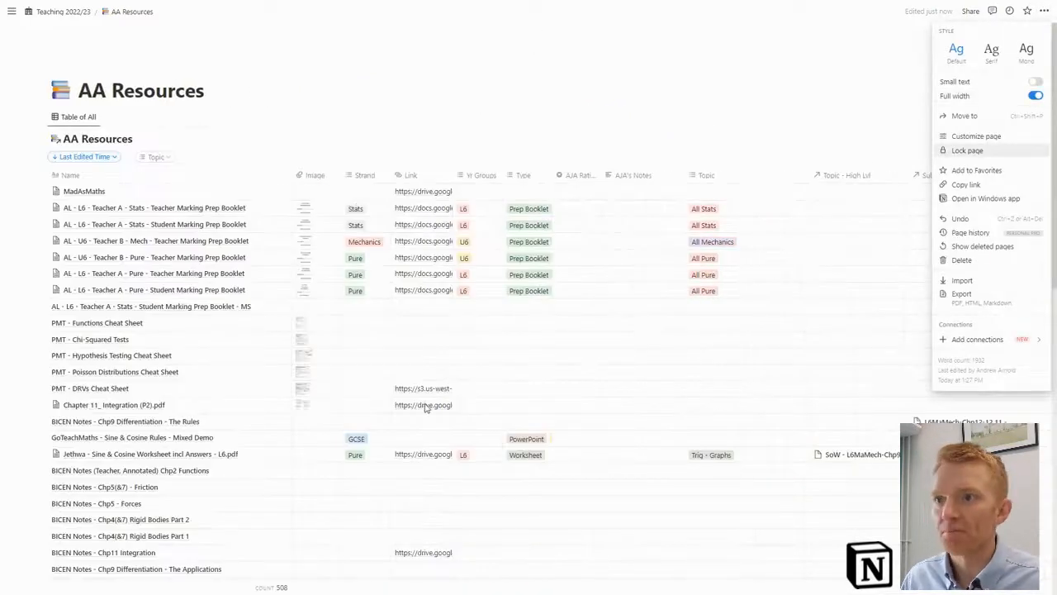
pyautogui.click(363, 124)
# Step: Paste the copied callout as a synced block below the AA Resources table
pyautogui.scroll(-15, 339, 173)
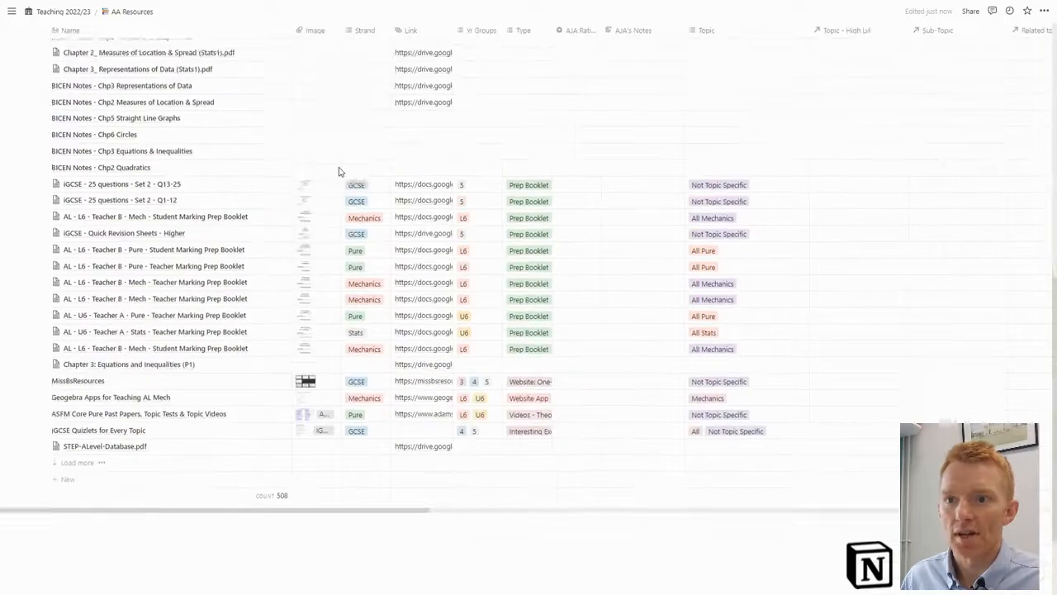
pyautogui.scroll(-2, 339, 171)
pyautogui.click(198, 439)
pyautogui.hotkey('ctrl', 'v')
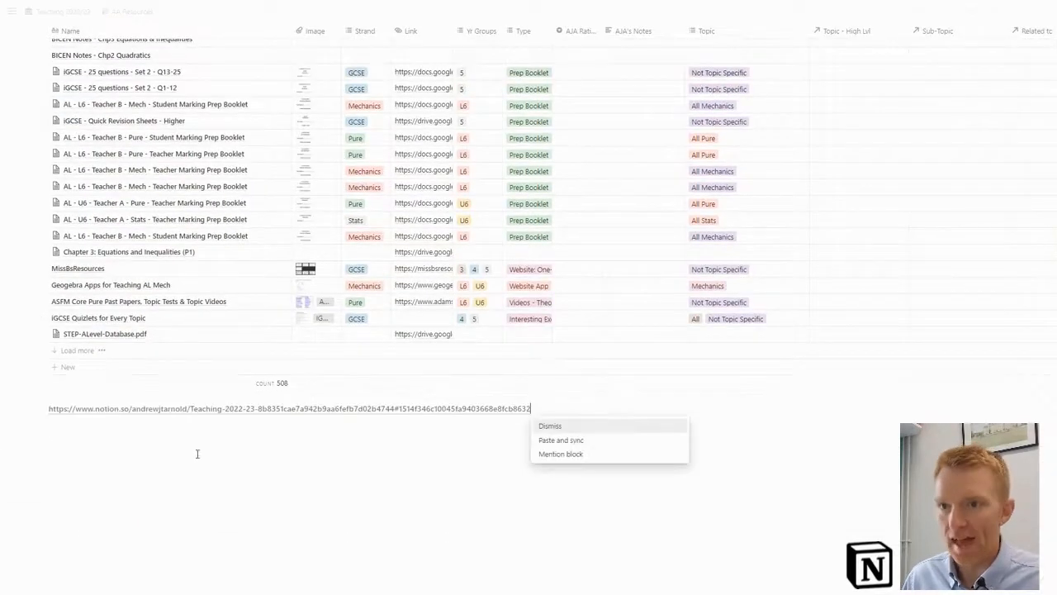
pyautogui.click(550, 439)
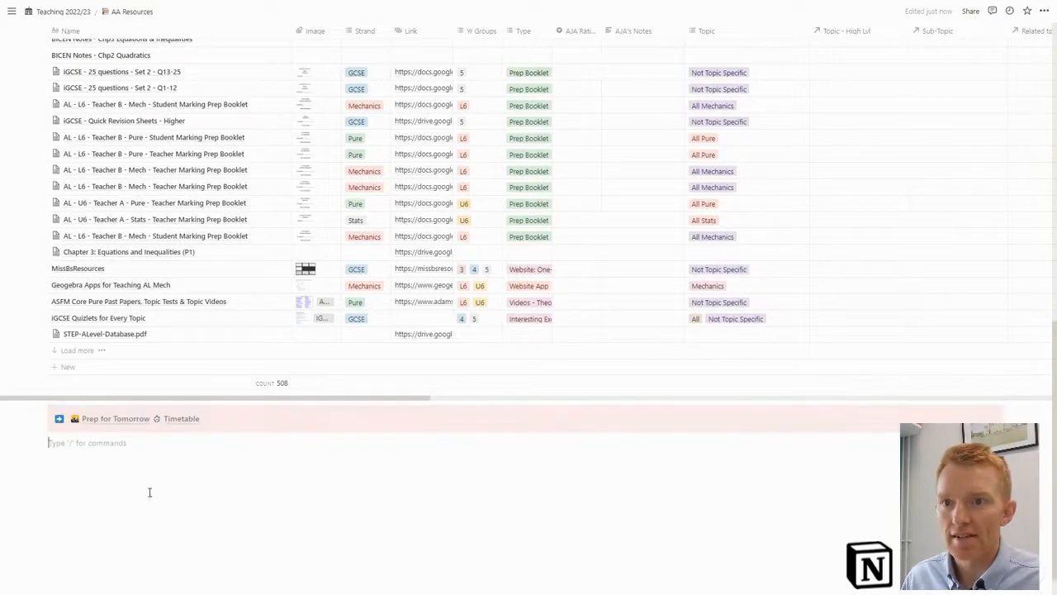
# Step: Copy the link of the MissBsResources row near the end of the AA Resources table
pyautogui.scroll(15, 127, 494)
pyautogui.scroll(-1, 152, 497)
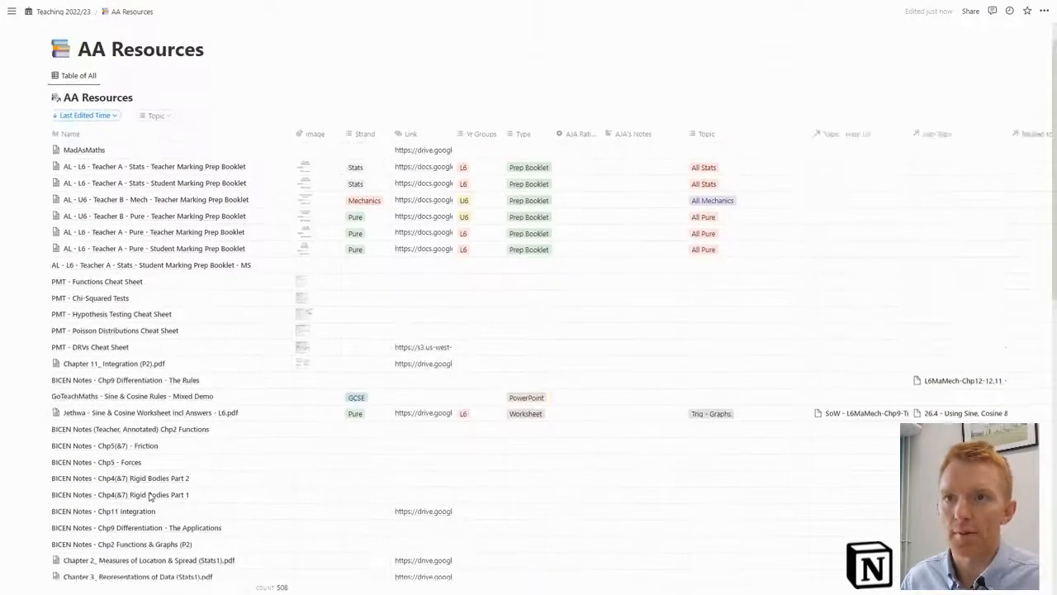
pyautogui.scroll(2, 153, 495)
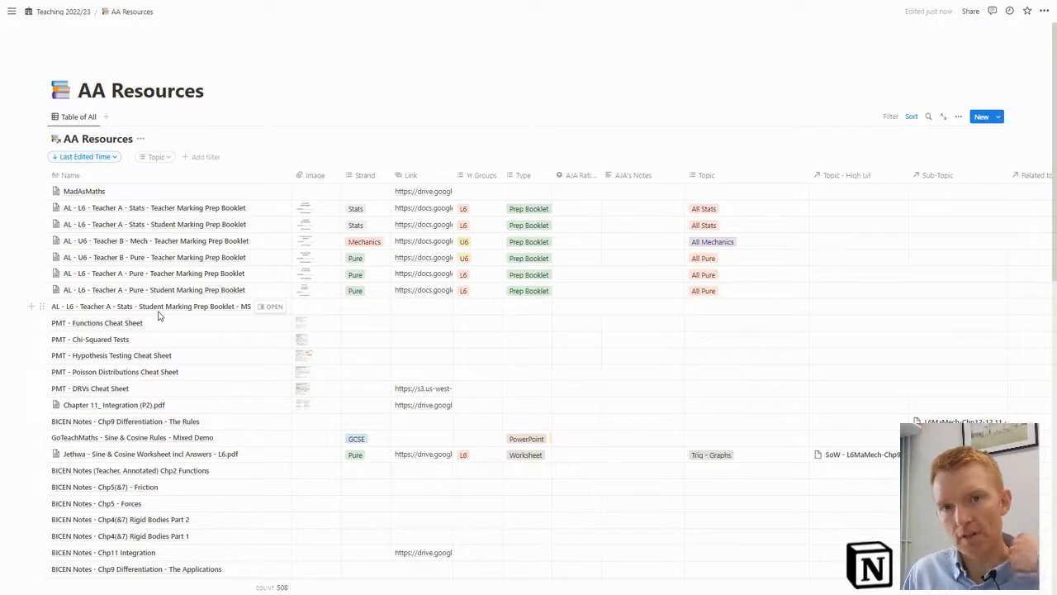
pyautogui.scroll(-15, 161, 314)
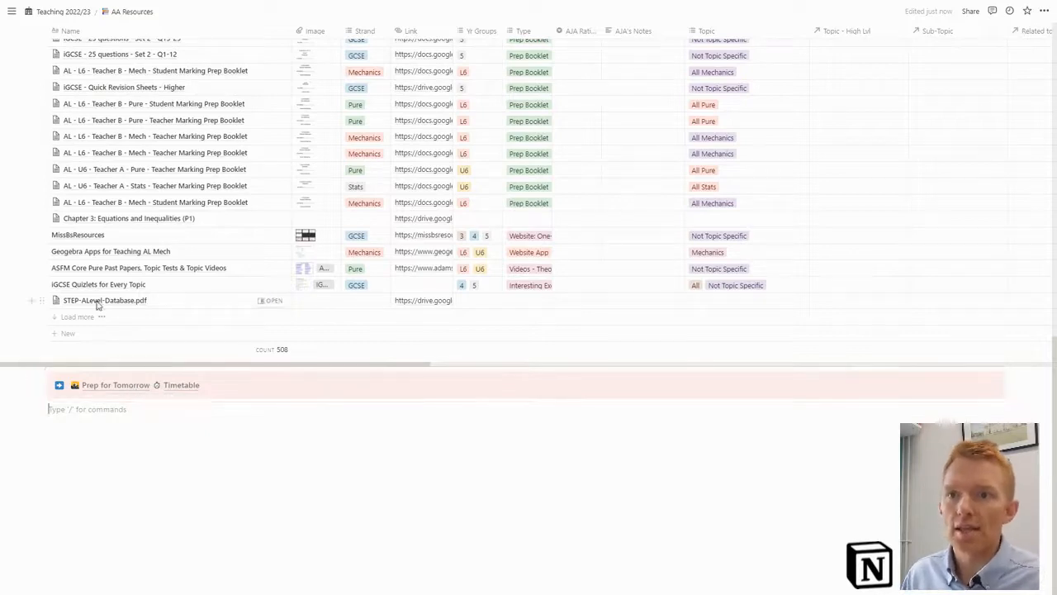
pyautogui.click(44, 303)
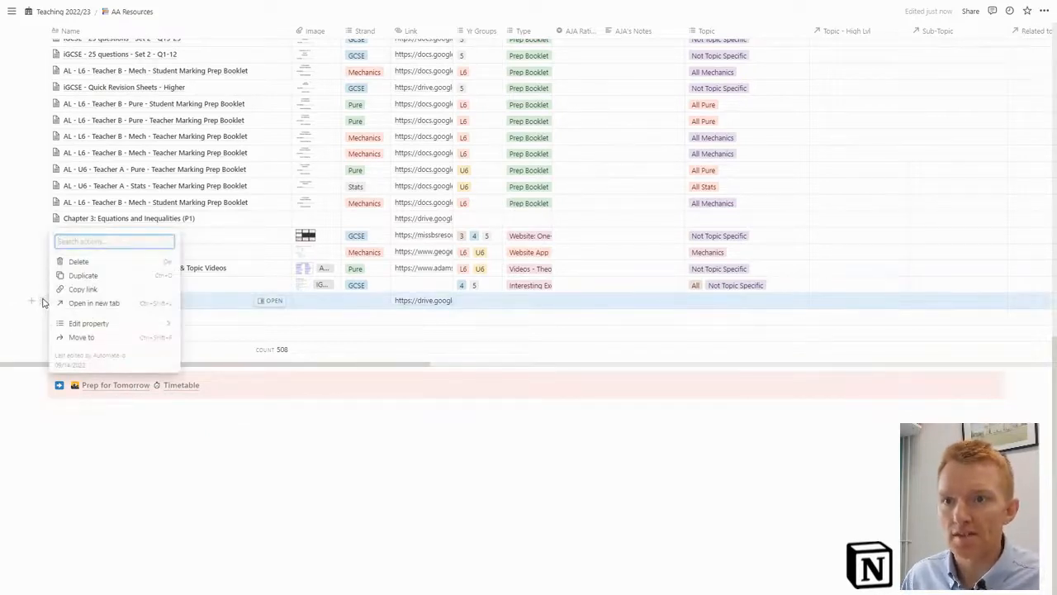
pyautogui.press('Escape')
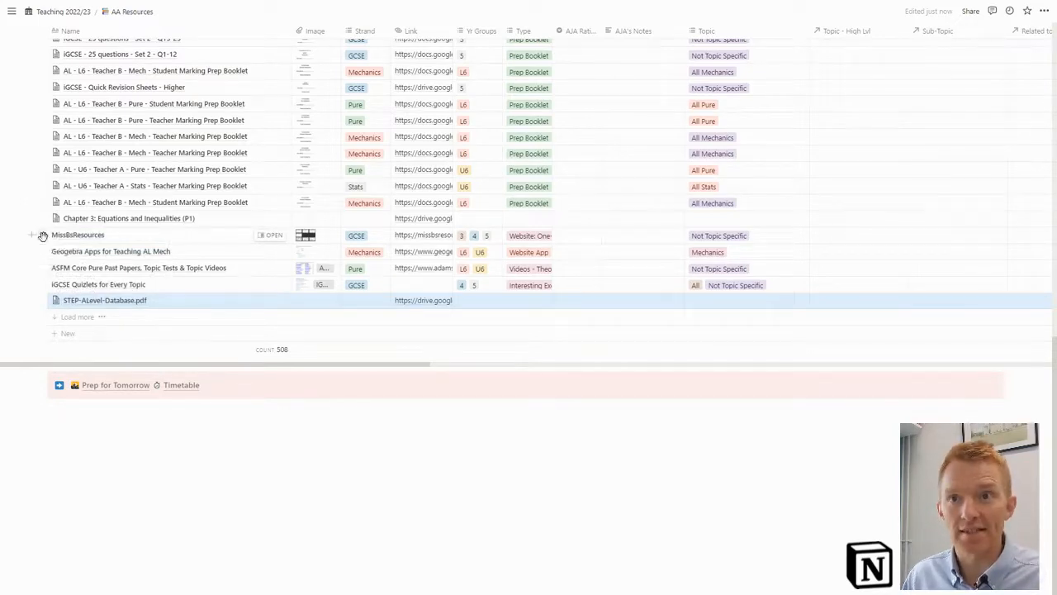
pyautogui.click(44, 236)
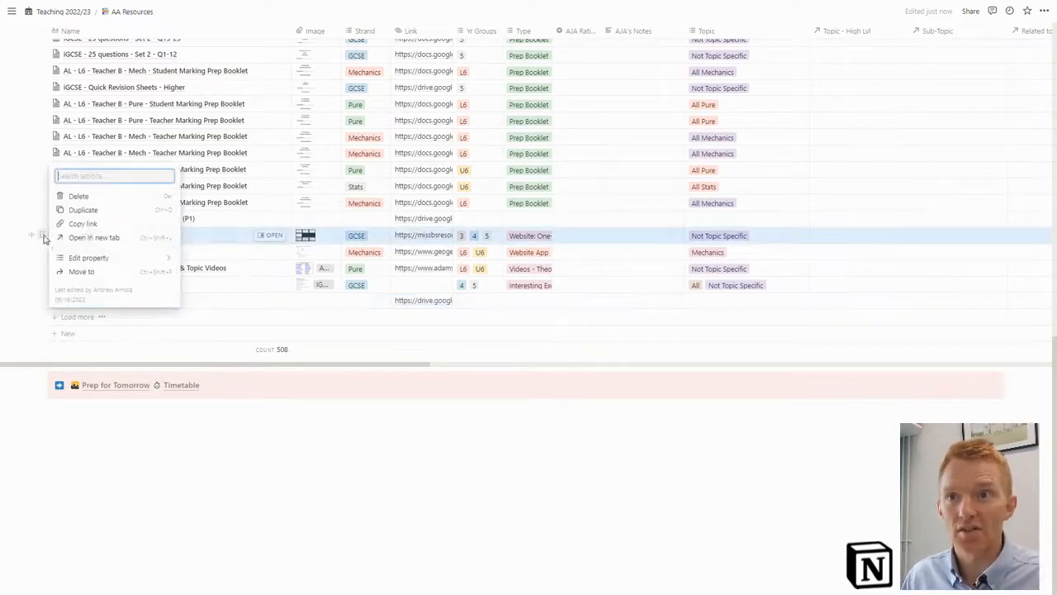
pyautogui.click(92, 227)
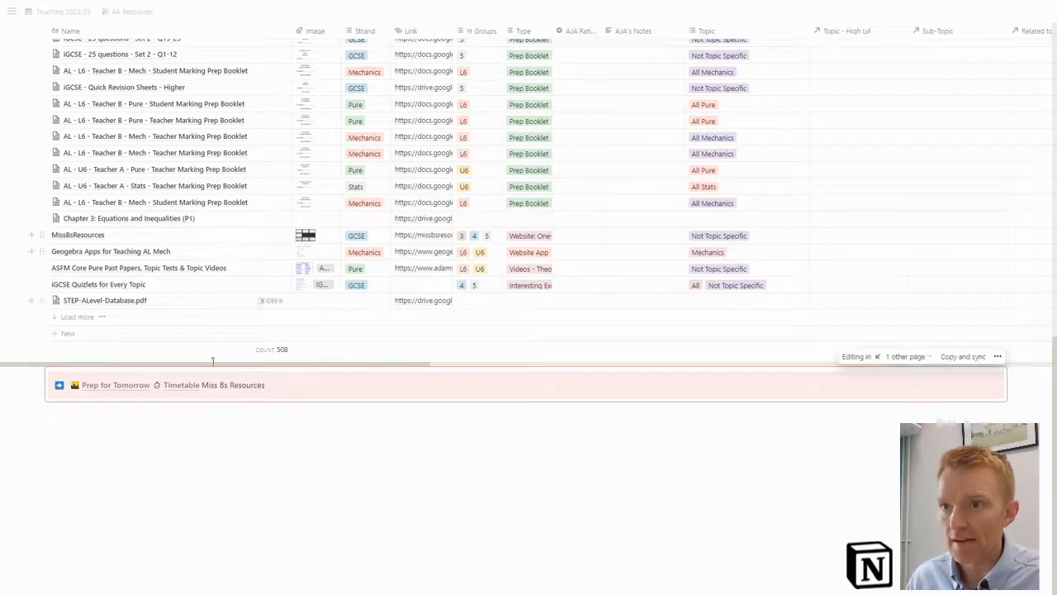
# Step: Add the text "Miss Bs Resources" after Timetable in the synced callout and link it to the MissBsResources page
pyautogui.moveTo(266, 385); pyautogui.dragTo(216, 385)
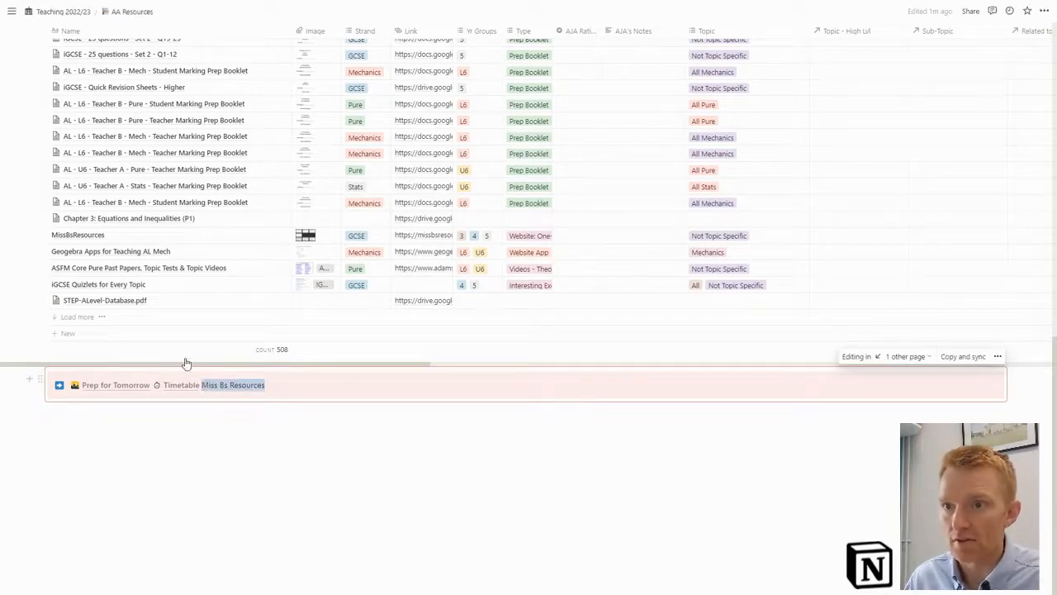
pyautogui.hotkey('ctrl', 'k')
pyautogui.hotkey('ctrl', 'v')
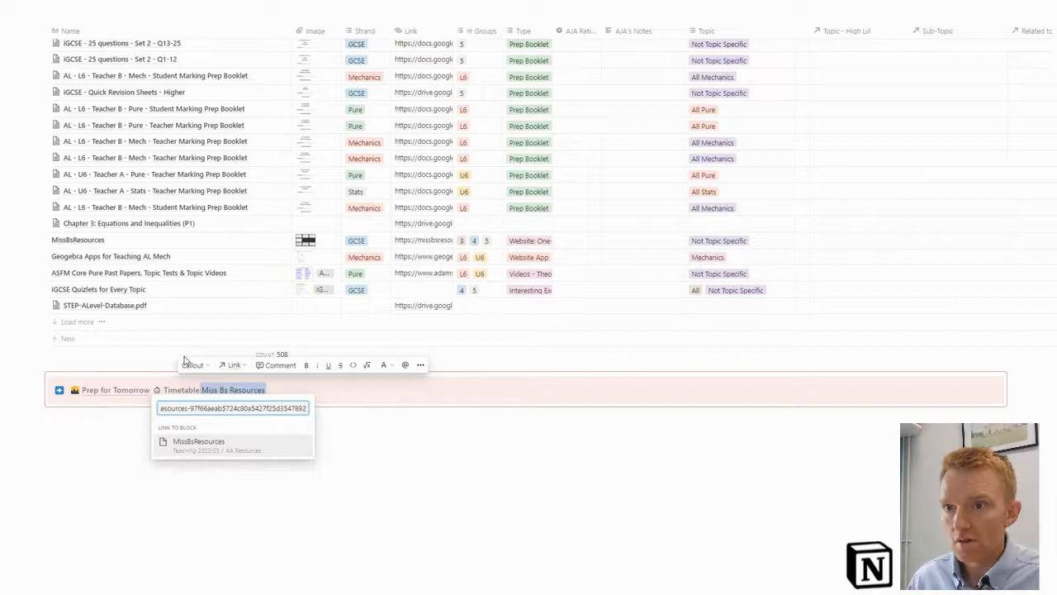
pyautogui.click(206, 446)
pyautogui.click(265, 447)
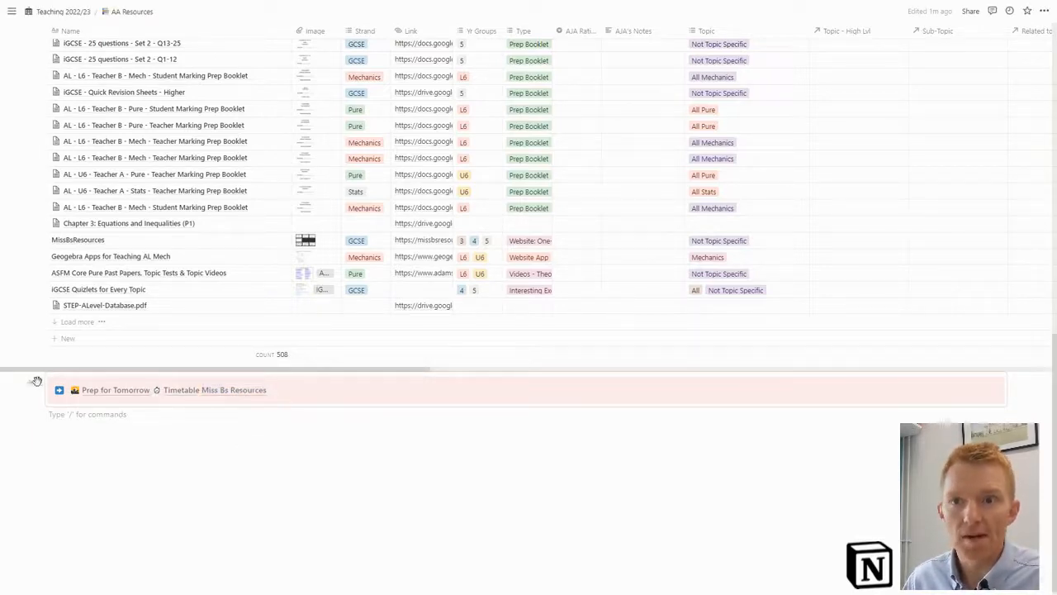
# Step: Test the Miss Bs Resources link in the synced callout on the Teaching 2022/23 page, and return to inspect the original callout
pyautogui.scroll(10, 52, 285)
pyautogui.scroll(-10, 51, 285)
pyautogui.scroll(10, 52, 283)
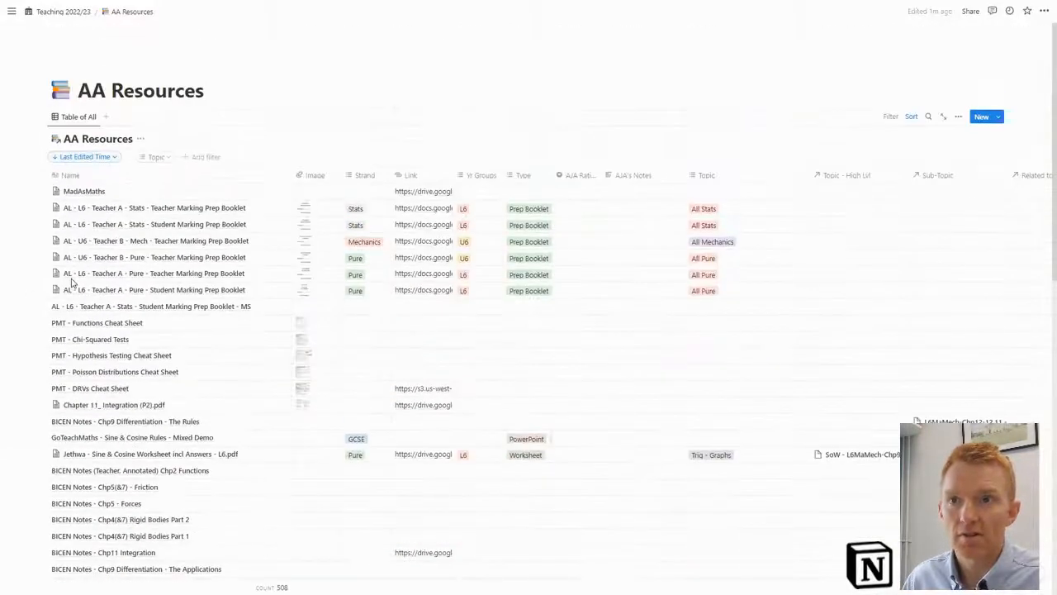
pyautogui.click(54, 12)
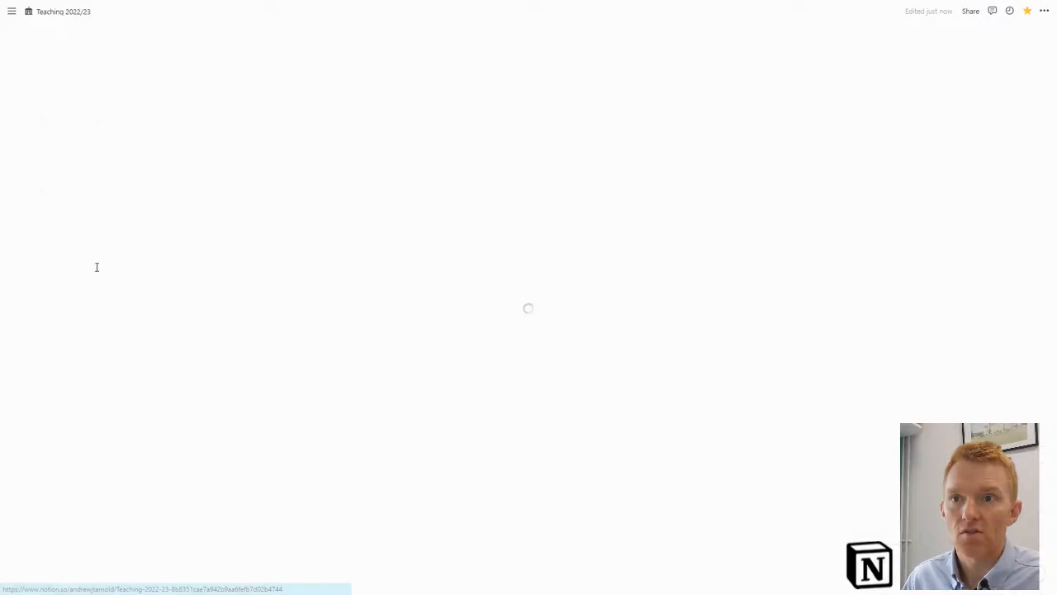
pyautogui.click(209, 477)
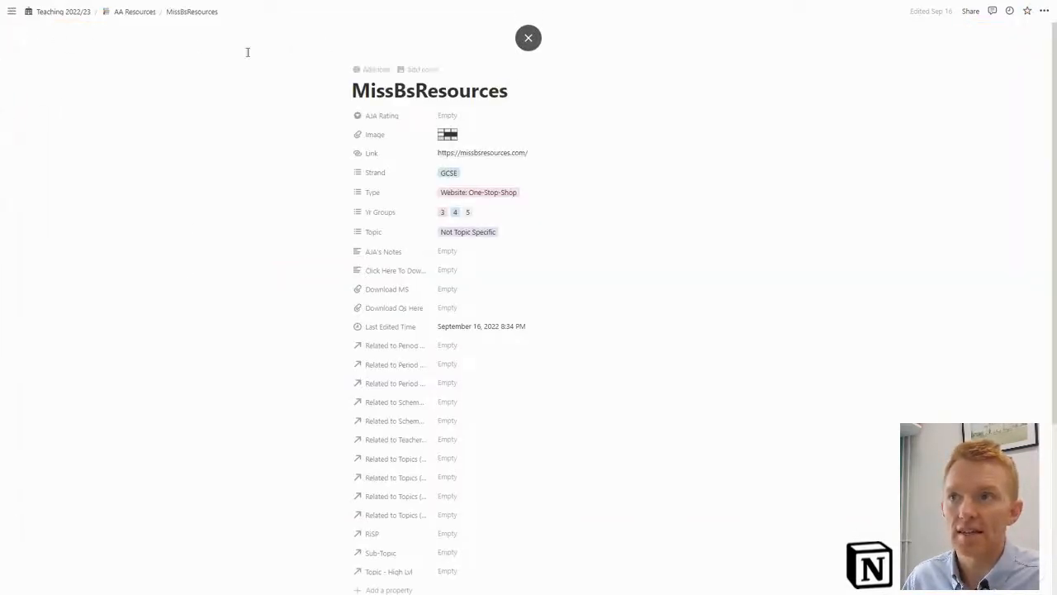
pyautogui.click(74, 11)
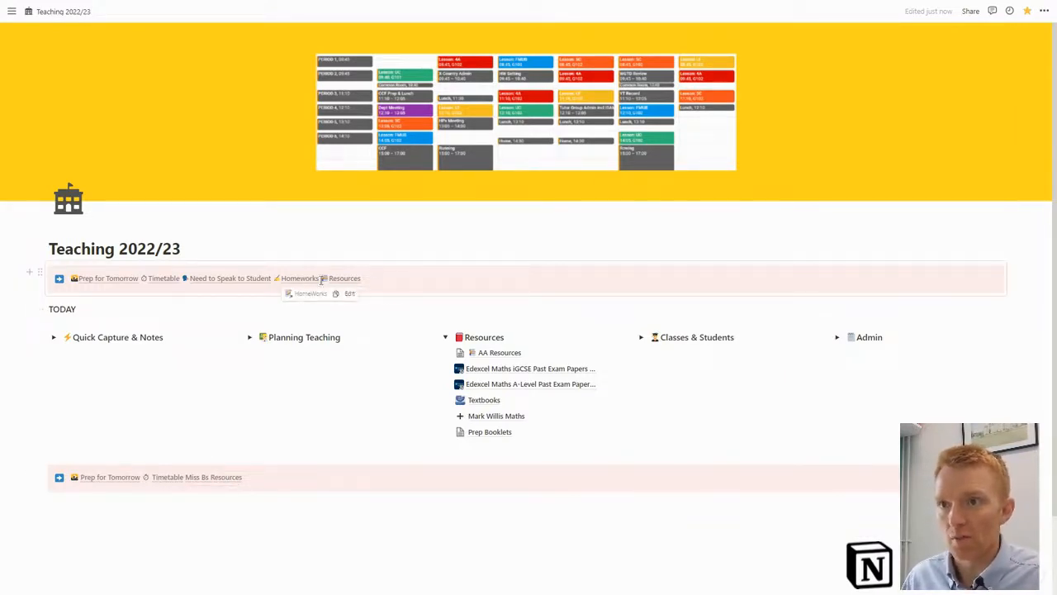
pyautogui.click(433, 282)
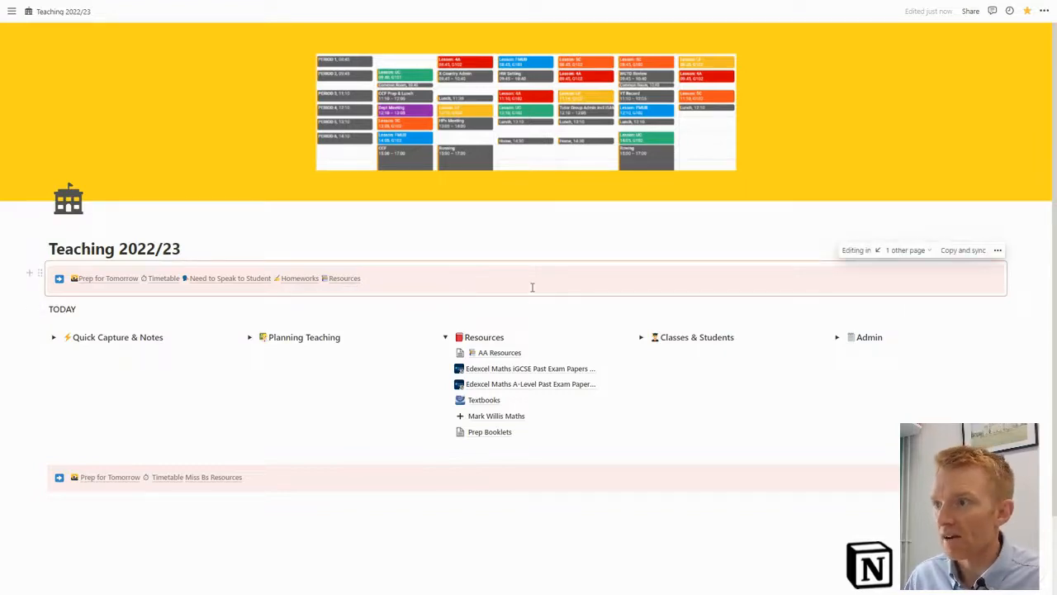